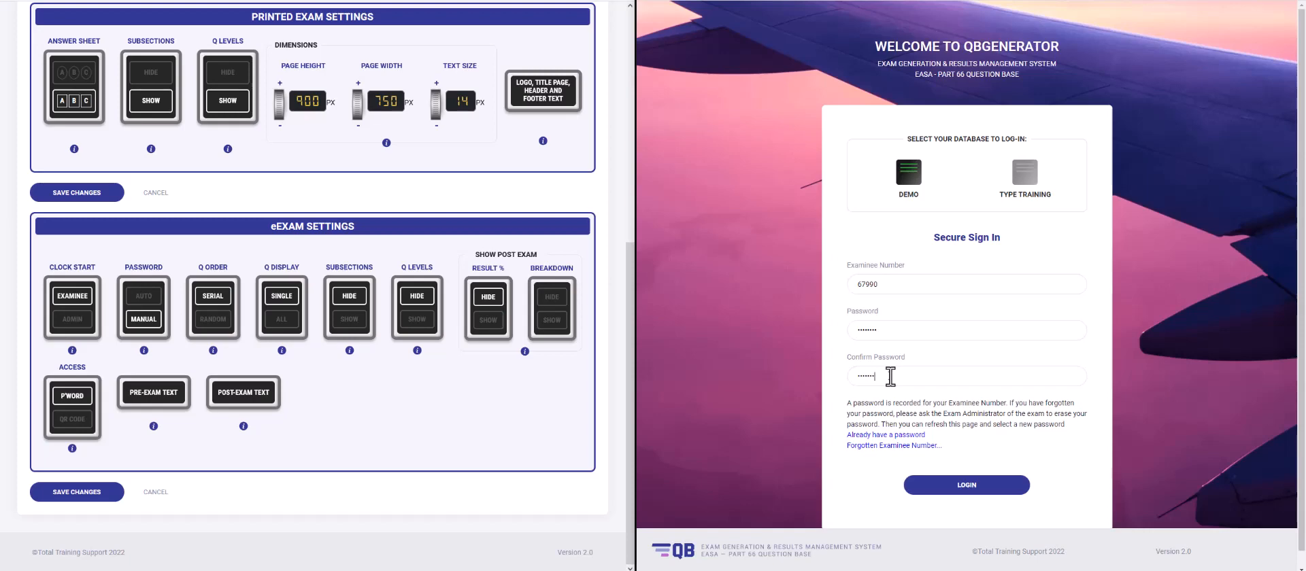
Log in to the DEMO database as the examinee and decline saving the password in the browser.
click(971, 488)
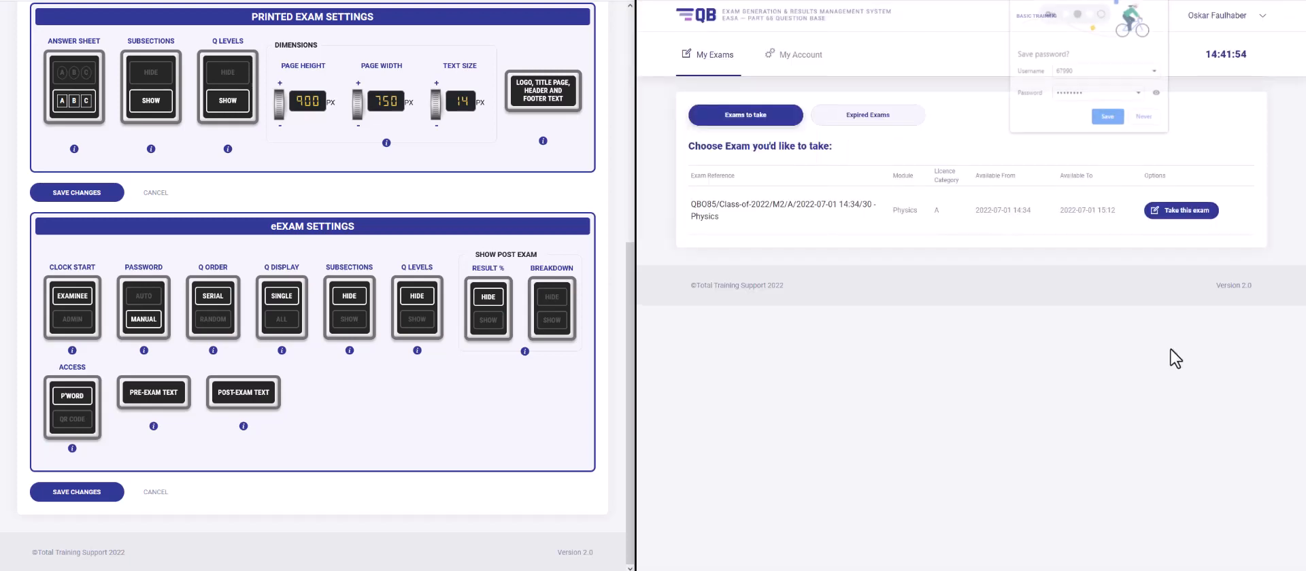
click(1137, 117)
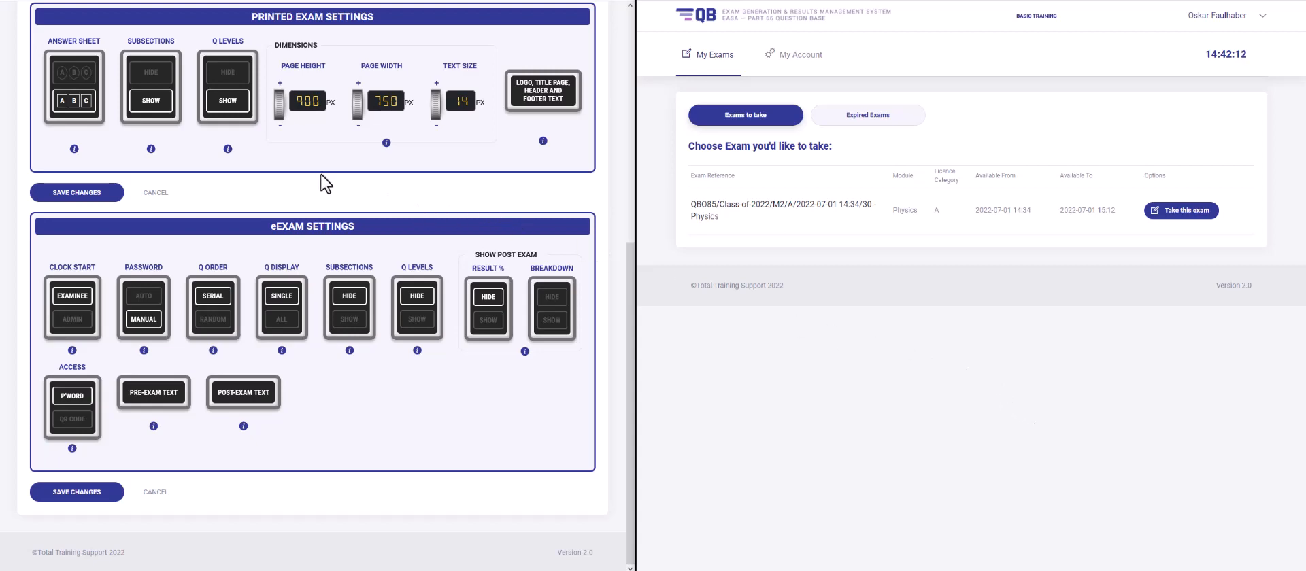
Open the most recently logged-in examinee's profile from the examinee list and delete their password.
scroll(287, 172, up, 6)
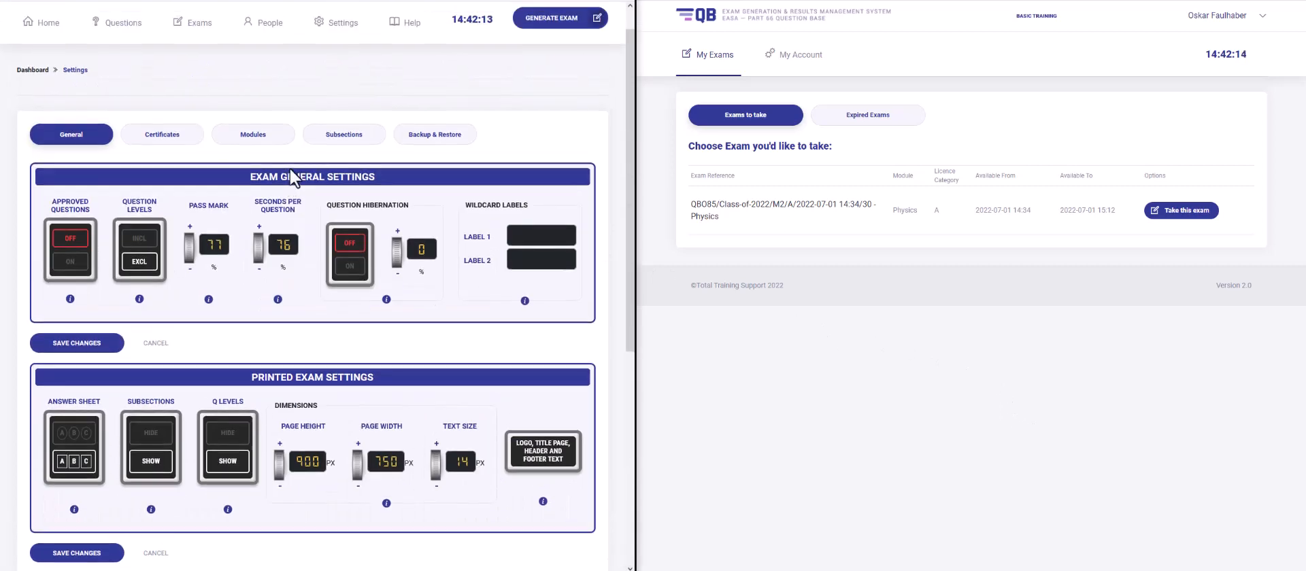
mouse_move(264, 63)
click(262, 91)
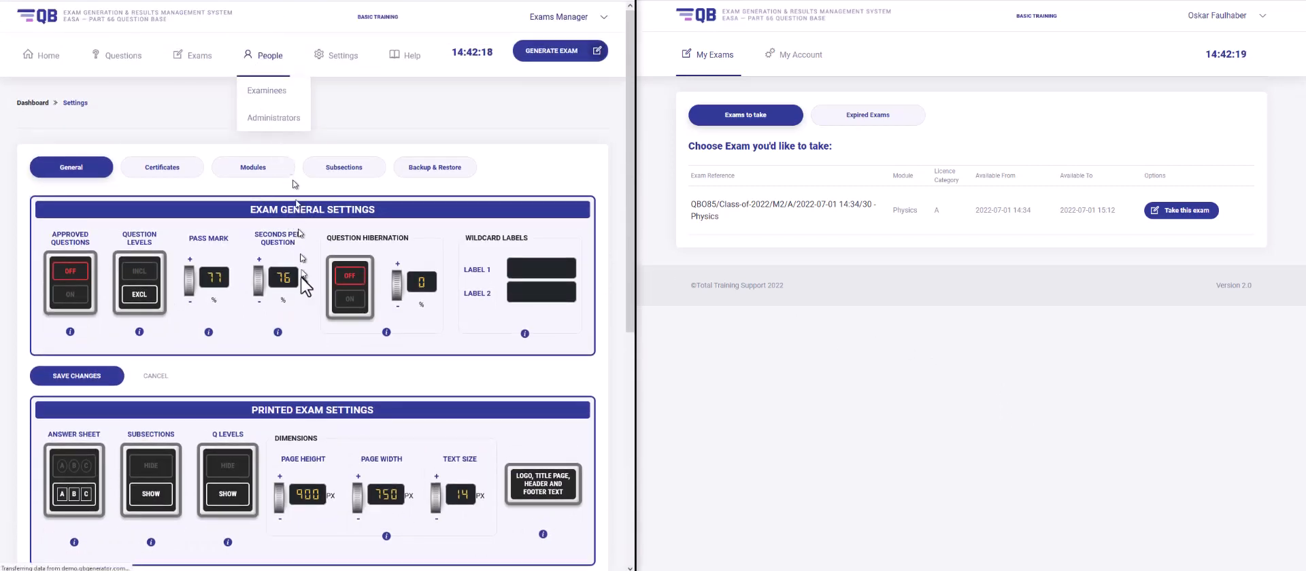
scroll(299, 289, down, 1)
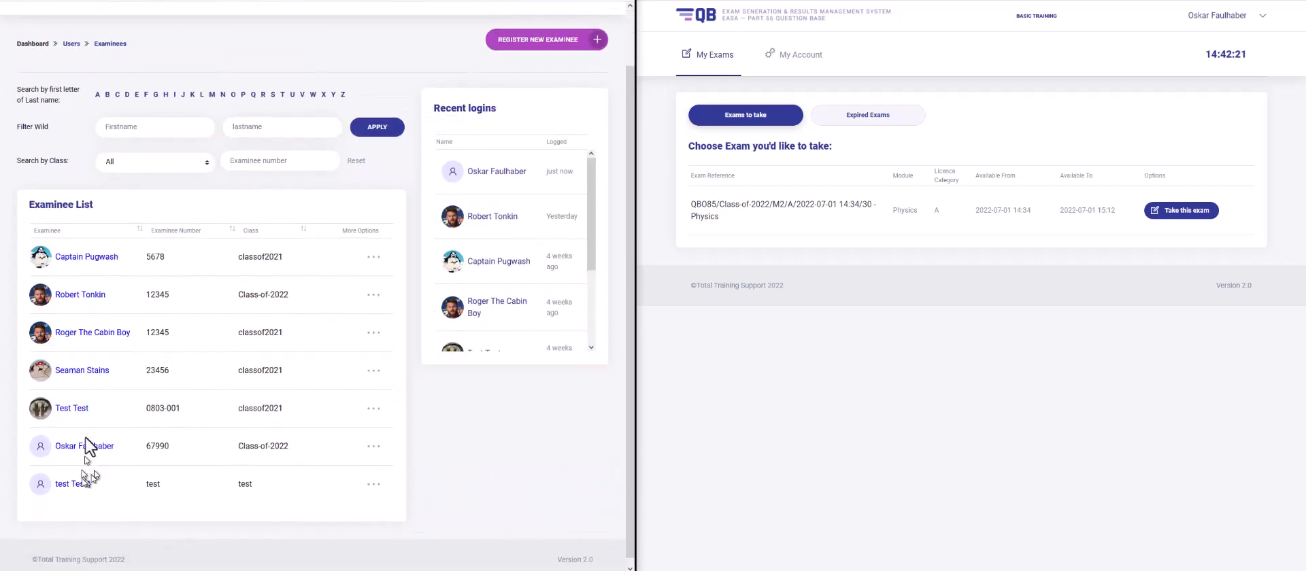
click(84, 446)
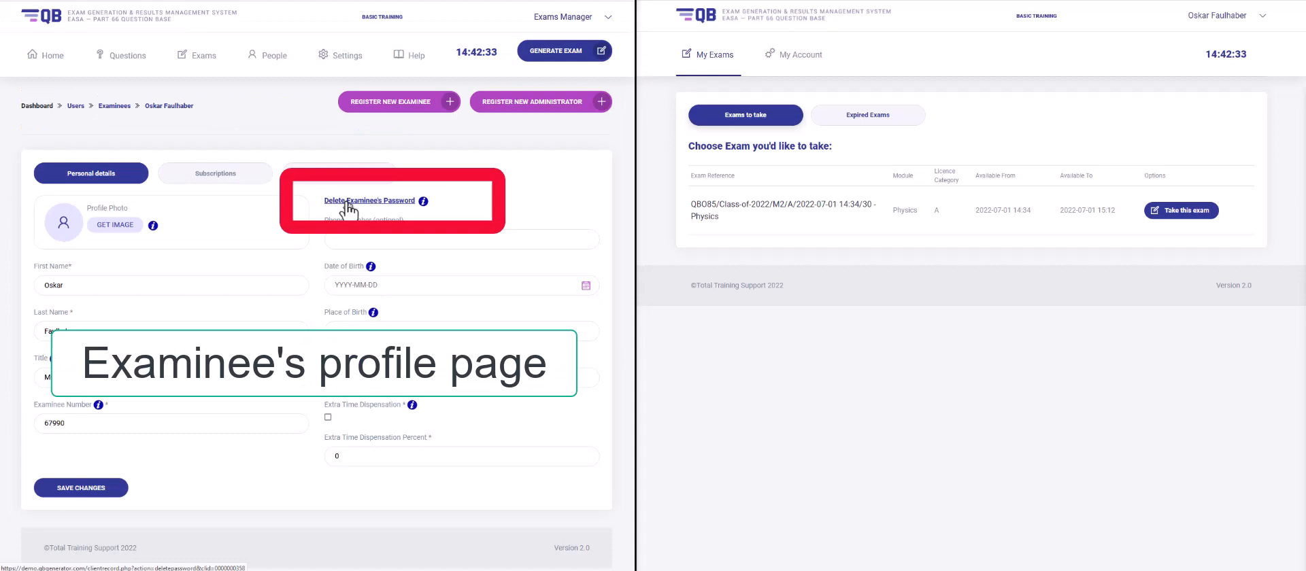
click(347, 204)
click(361, 303)
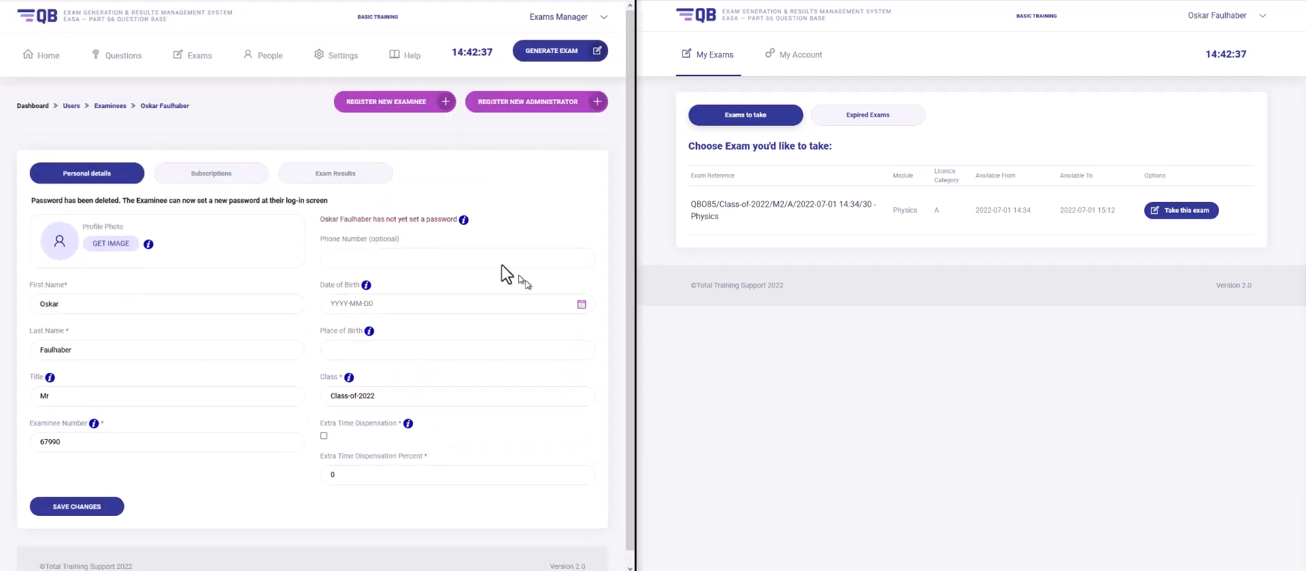
Set the access method in the eExam settings to QR CODE.
click(335, 55)
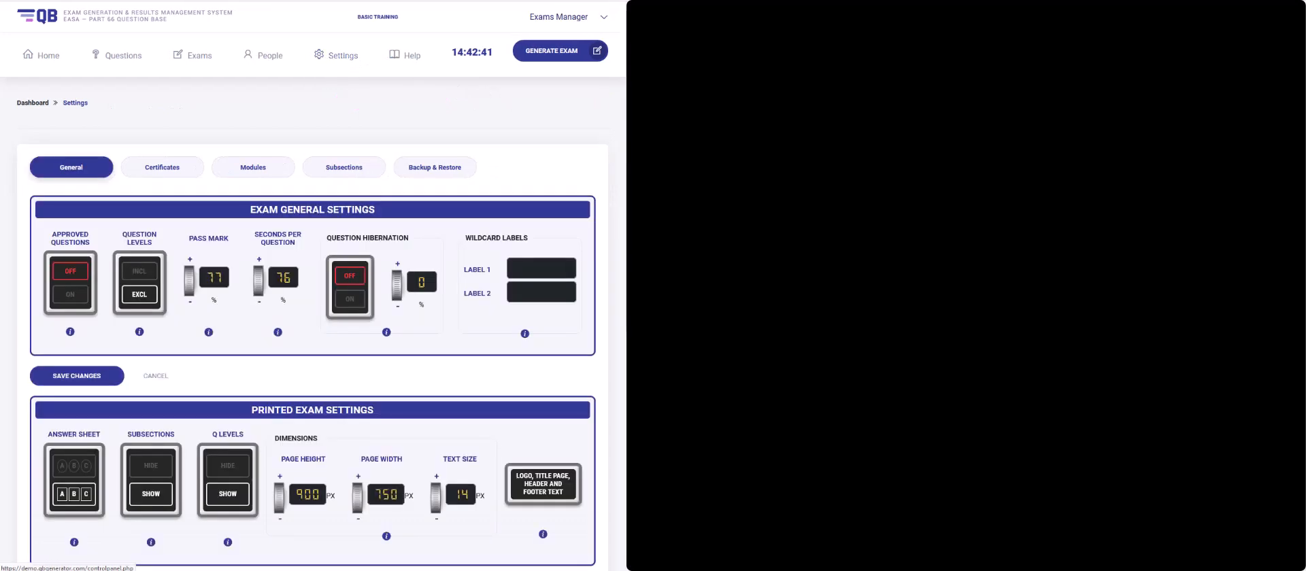
scroll(68, 435, down, 6)
click(72, 419)
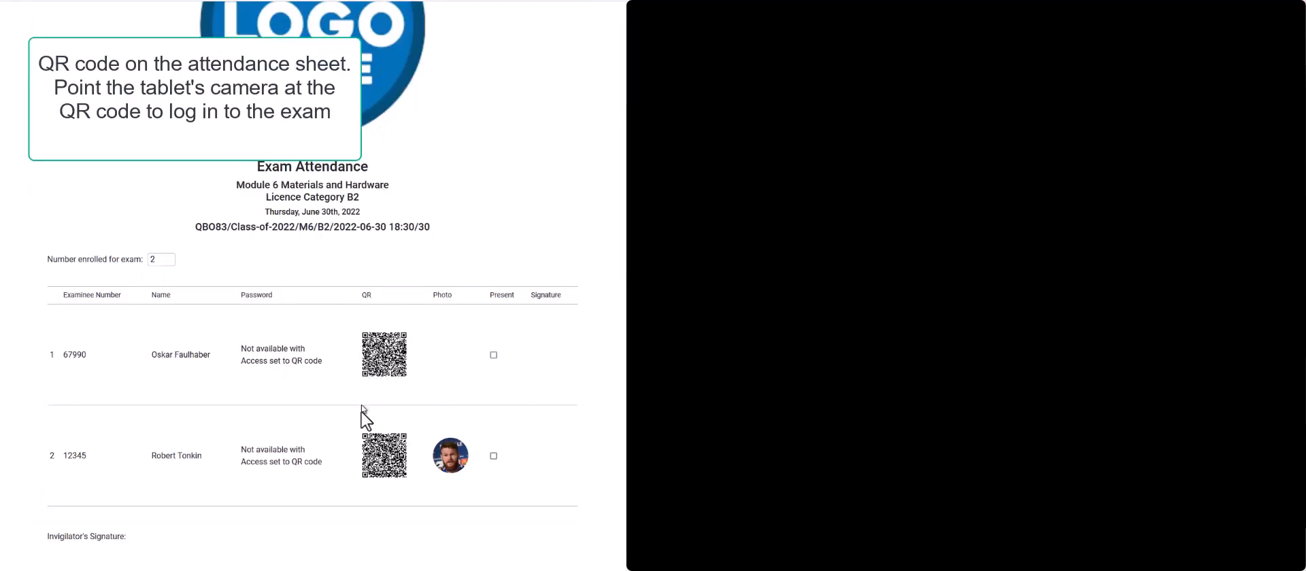
Enlarge each examinee's QR code on the exam attendance sheet in turn, closing each view.
click(382, 368)
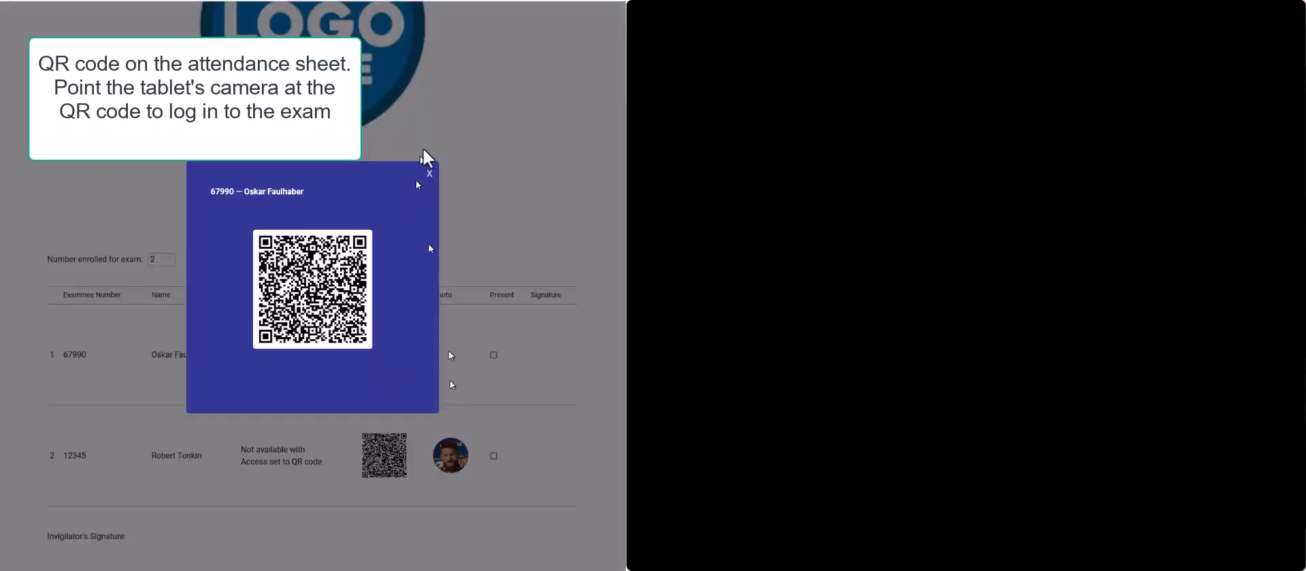
click(431, 170)
click(384, 455)
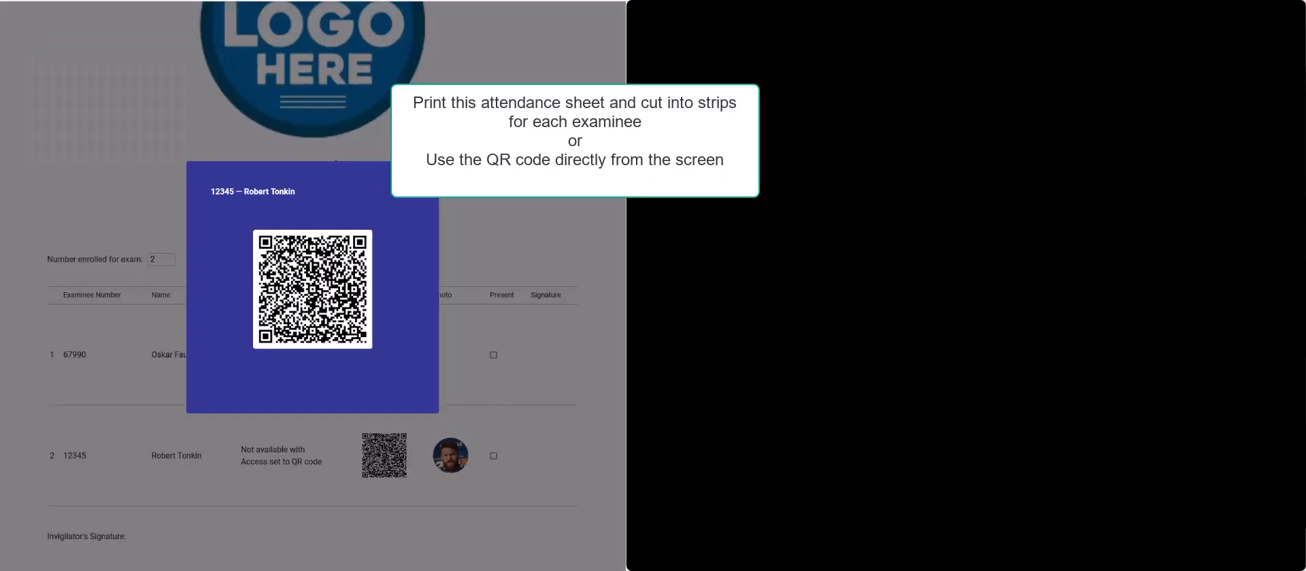
click(527, 206)
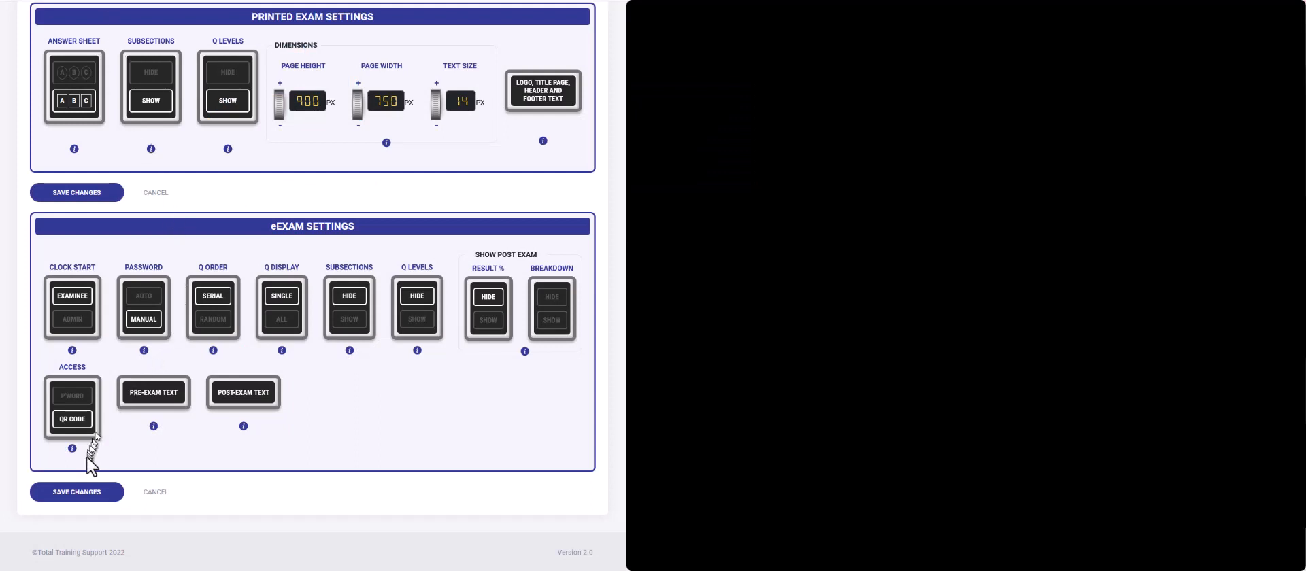
click(71, 407)
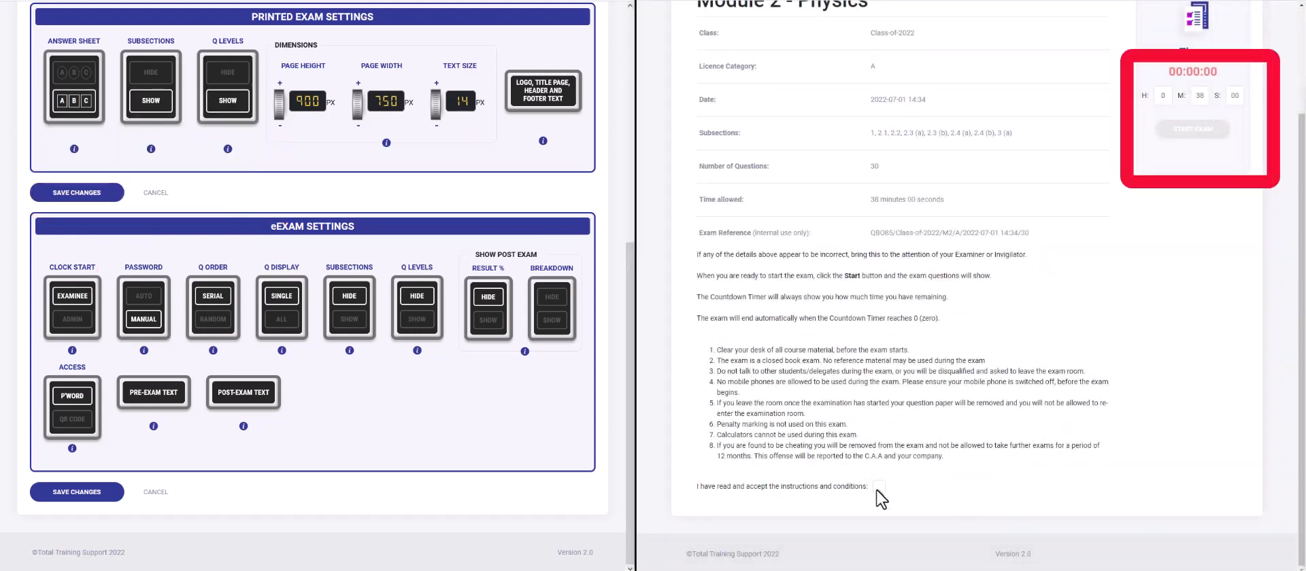
click(878, 485)
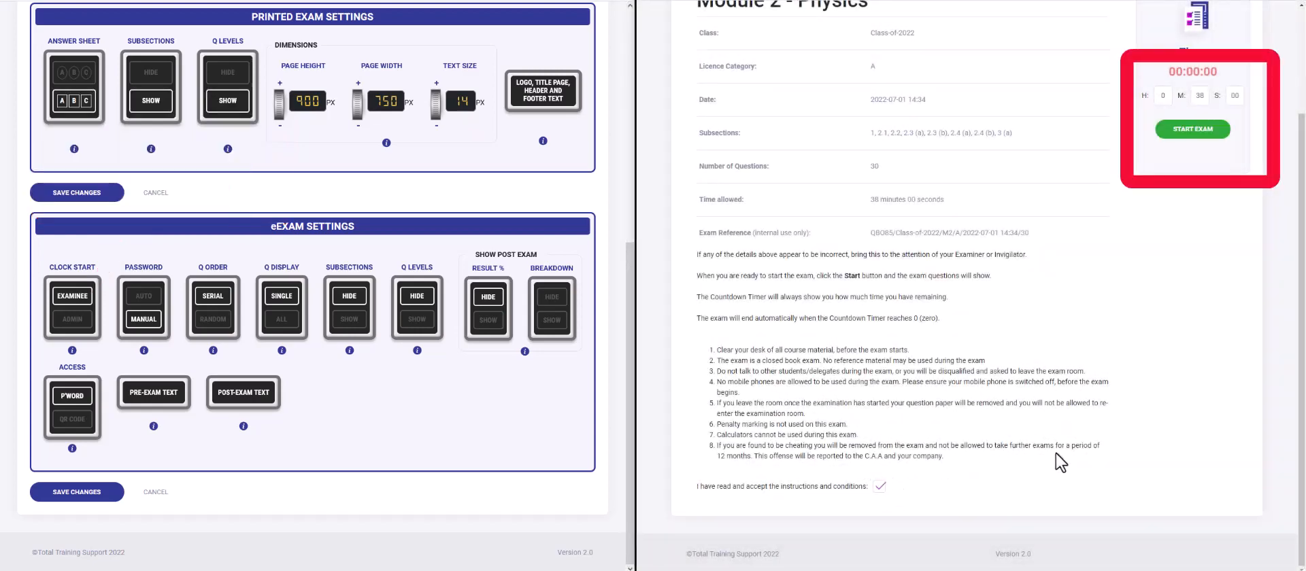
click(1199, 135)
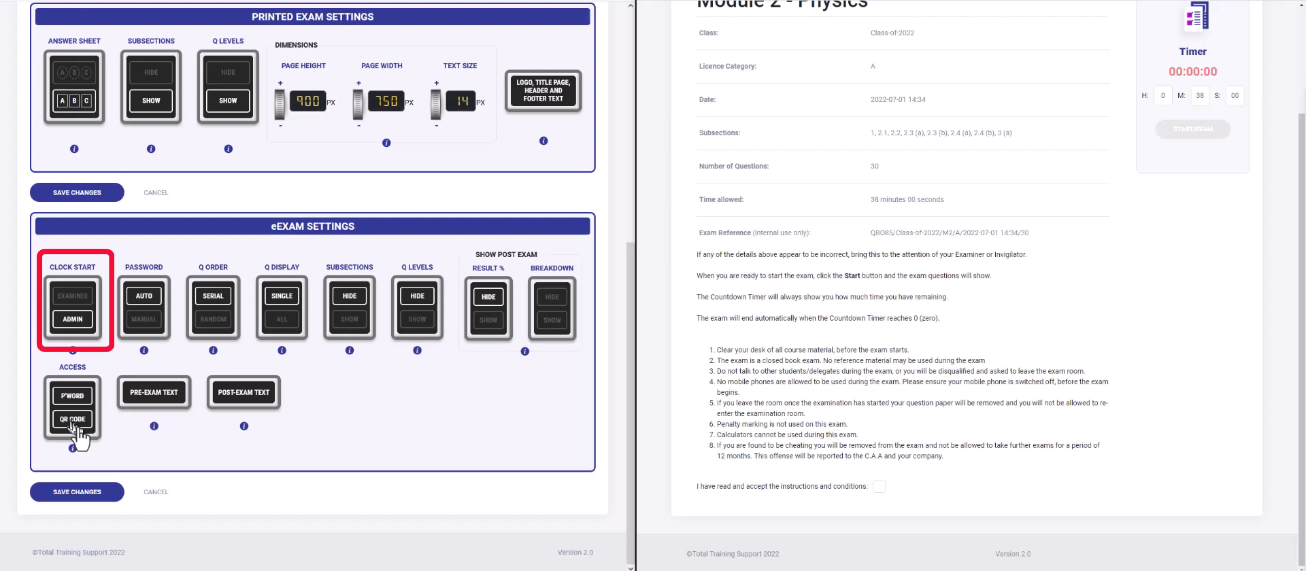
Set the eExam access to P'WORD, and save the pre-exam text with "ghghg" added as item 9.
click(72, 420)
click(170, 400)
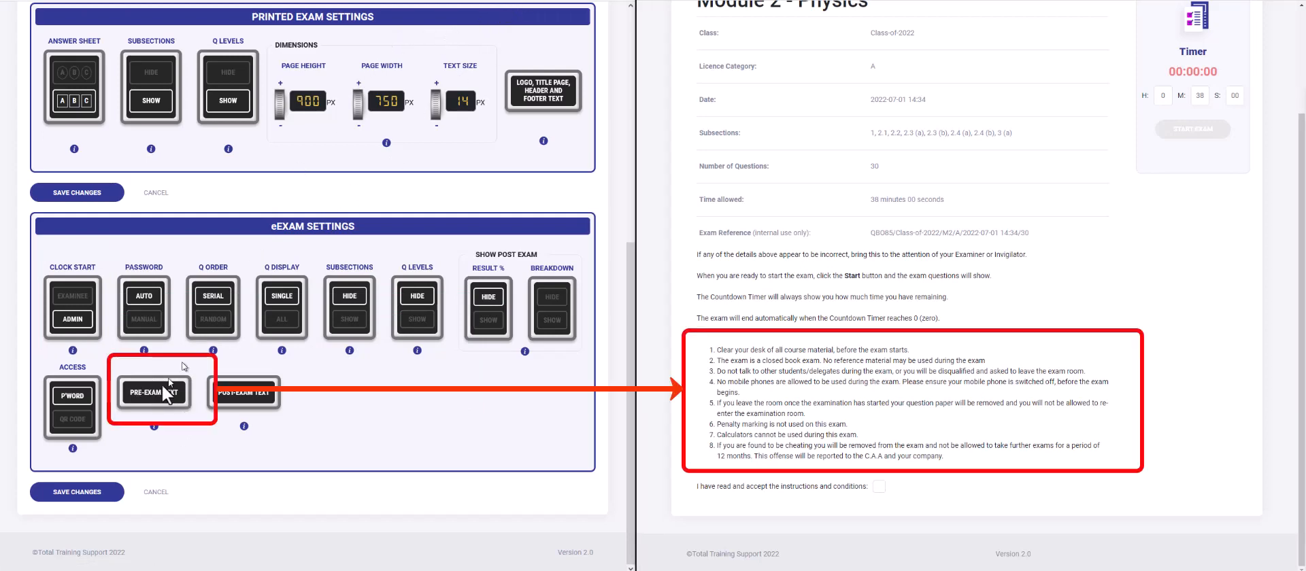
click(170, 400)
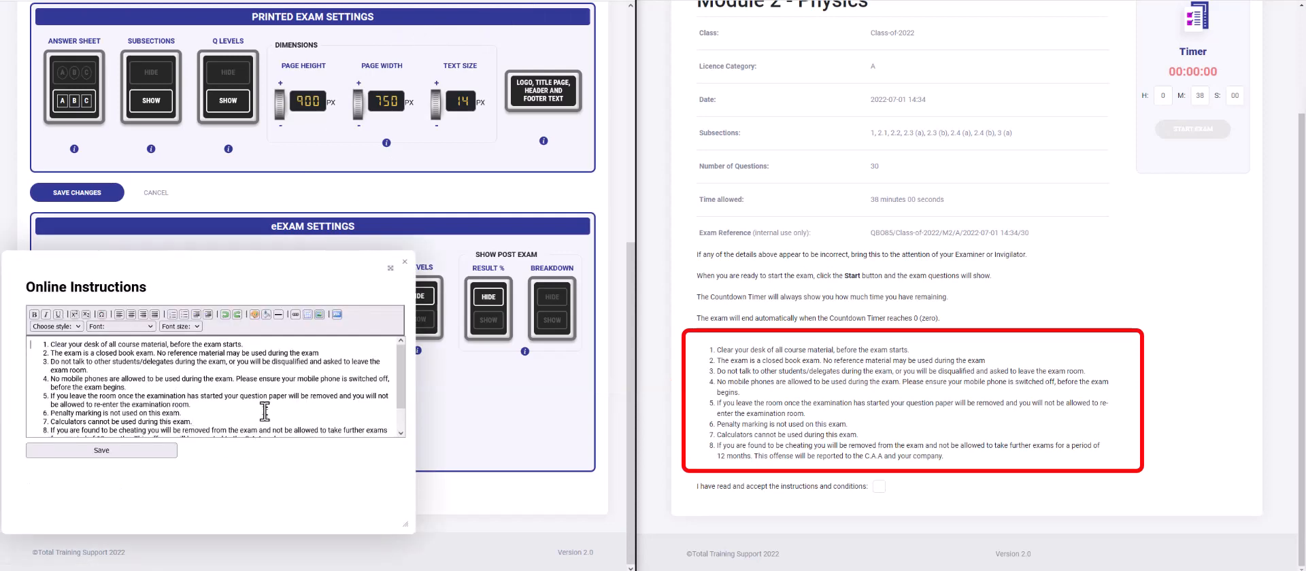
scroll(265, 411, down, 1)
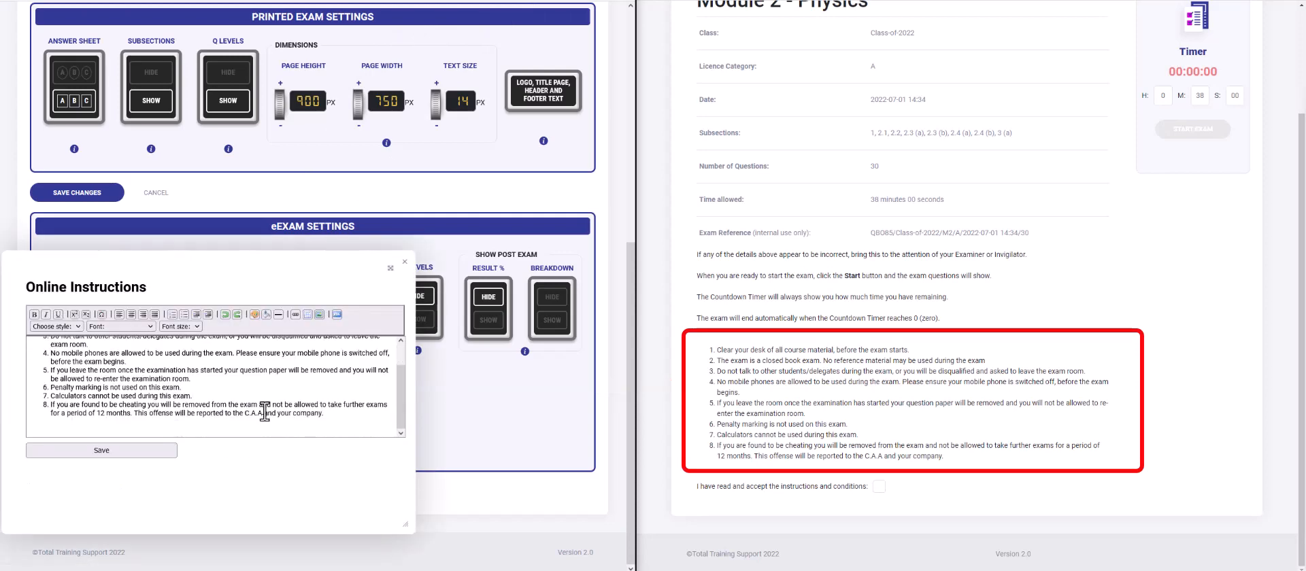
click(363, 416)
key(Return)
text(ghghg)
click(103, 450)
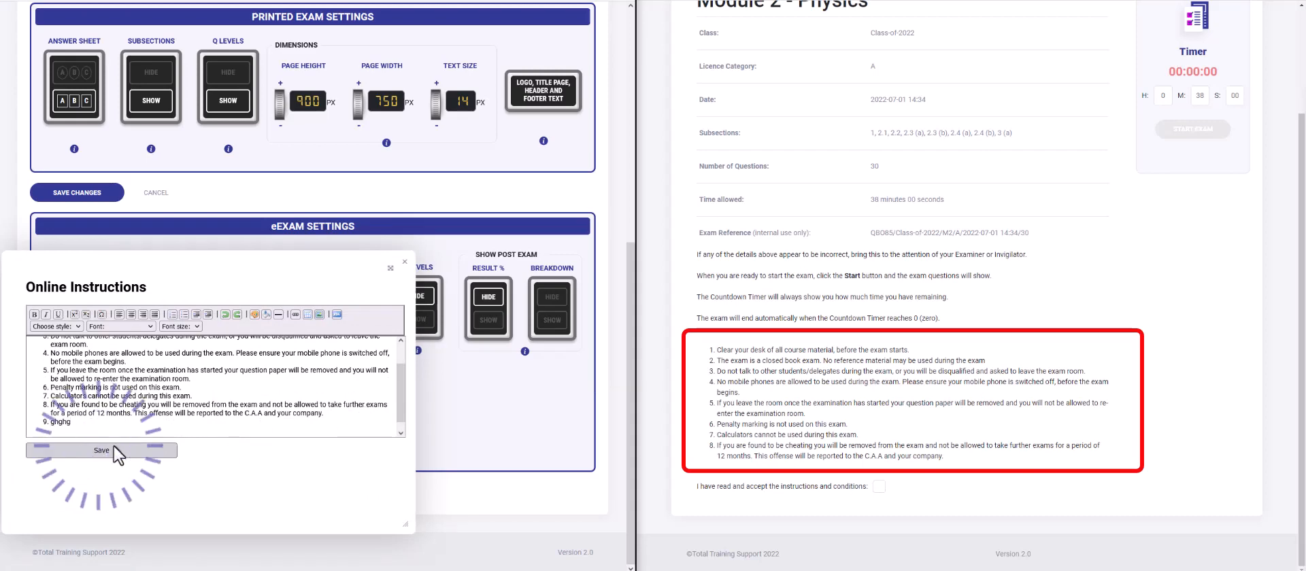
click(403, 266)
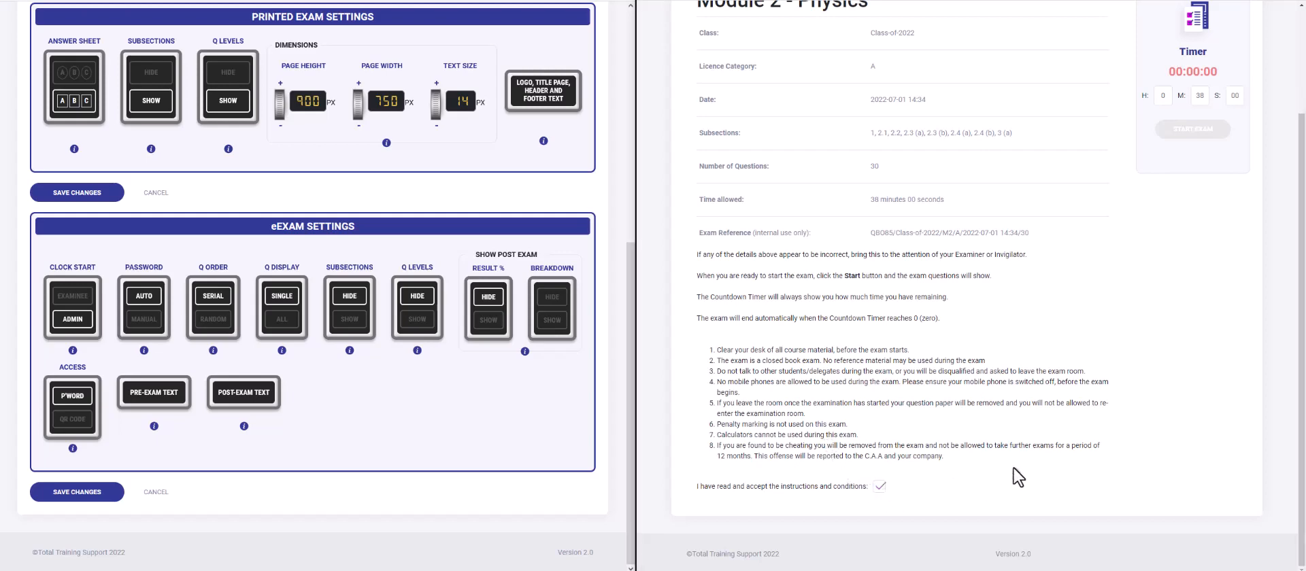
Accept the instructions and conditions of the Module 2 - Physics exam and start it.
scroll(1013, 468, up, 2)
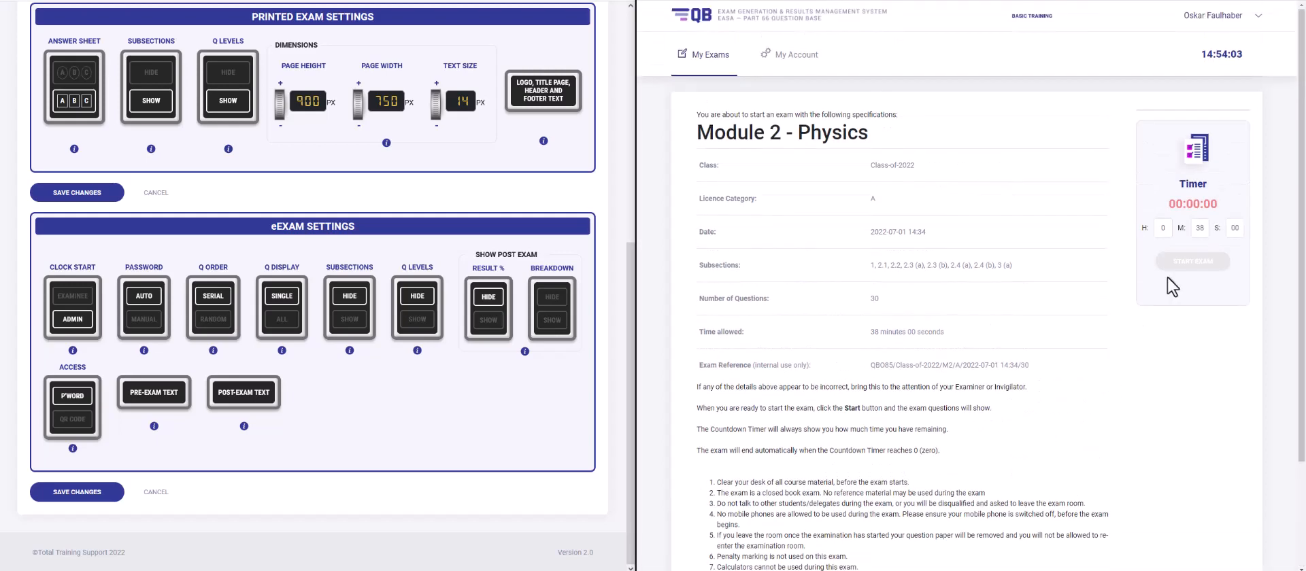
scroll(877, 476, down, 2)
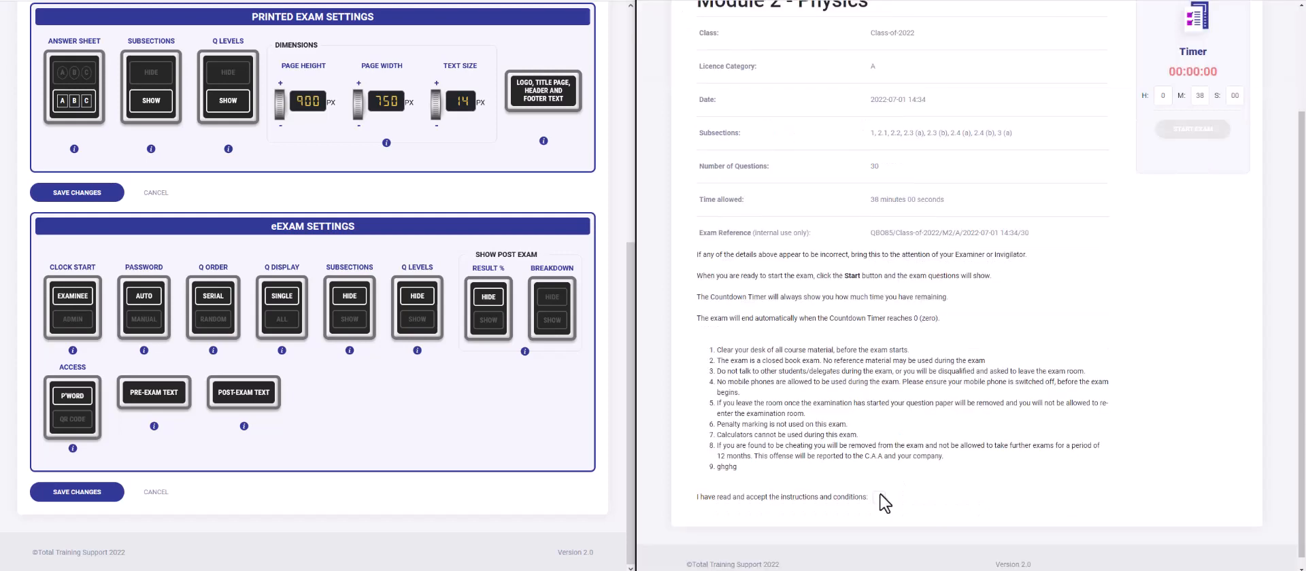
click(877, 497)
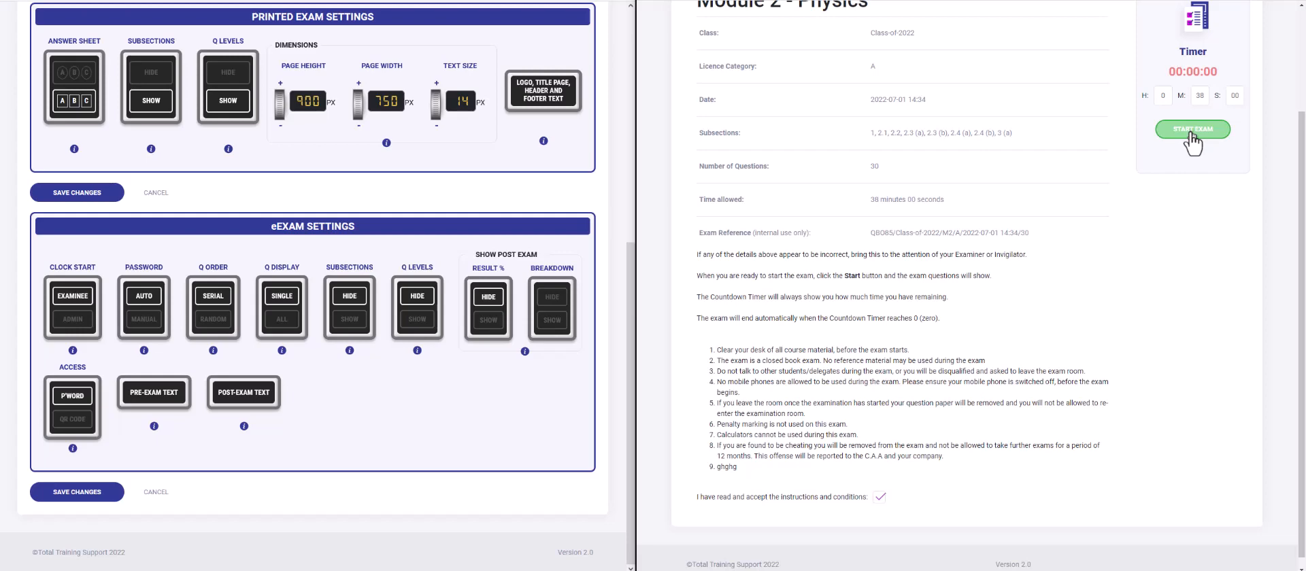
click(1192, 130)
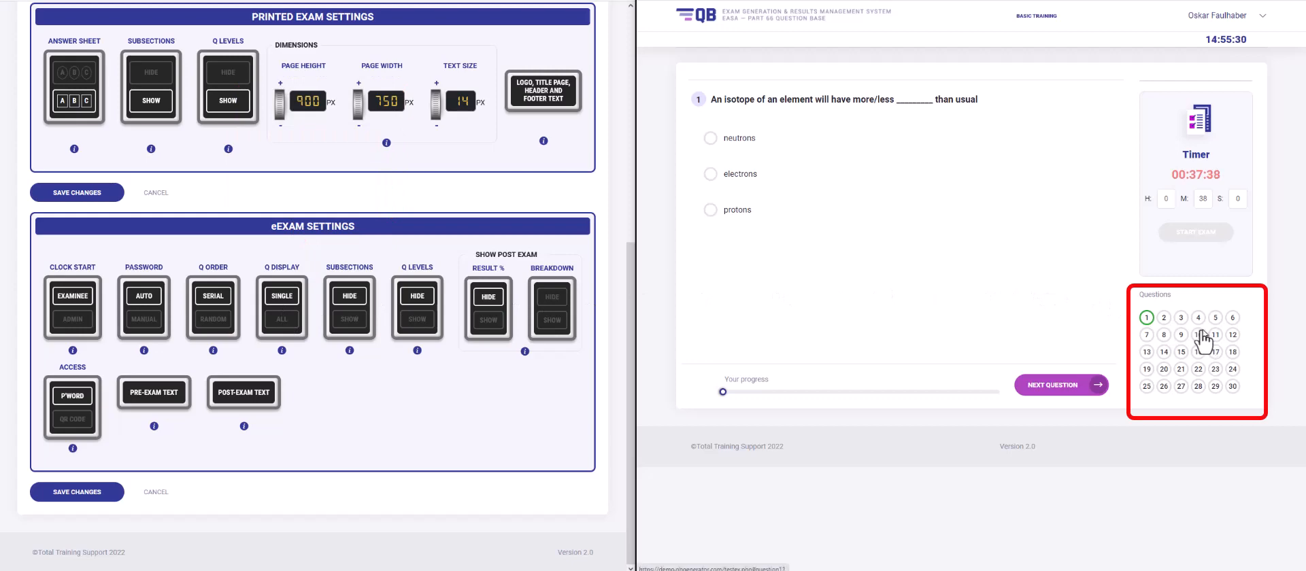
Answer question 1 with neutrons, 2 with positive, 3 with electrons and 5 with 1000 psi, skipping question 4.
click(710, 138)
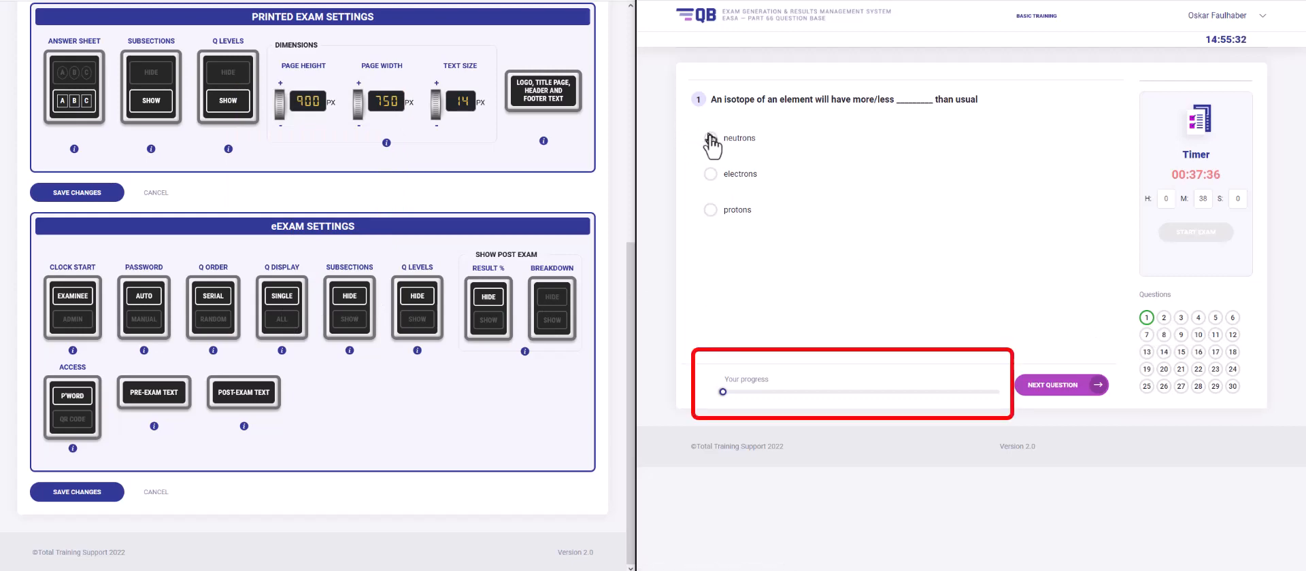
click(1060, 387)
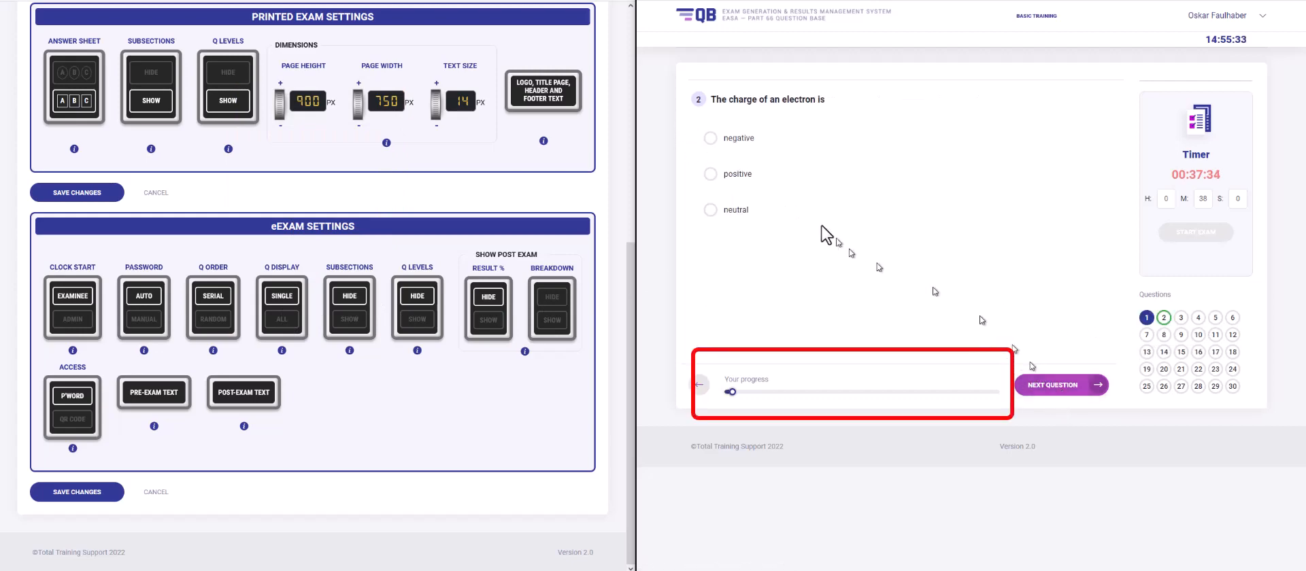
click(710, 174)
click(1059, 388)
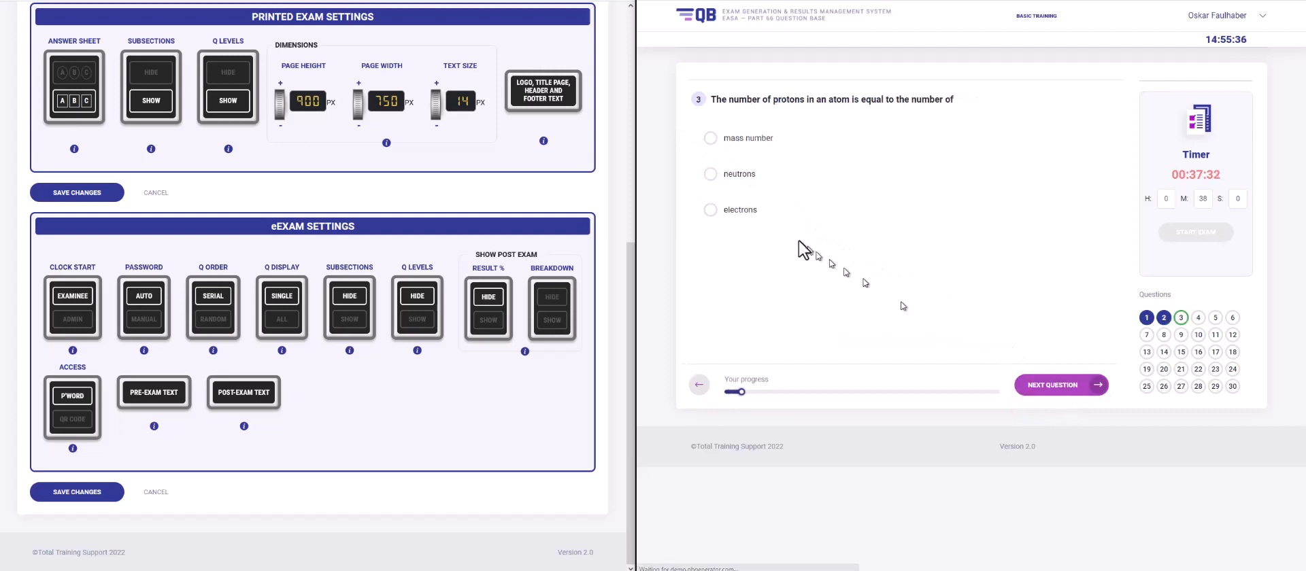
click(710, 209)
click(1047, 387)
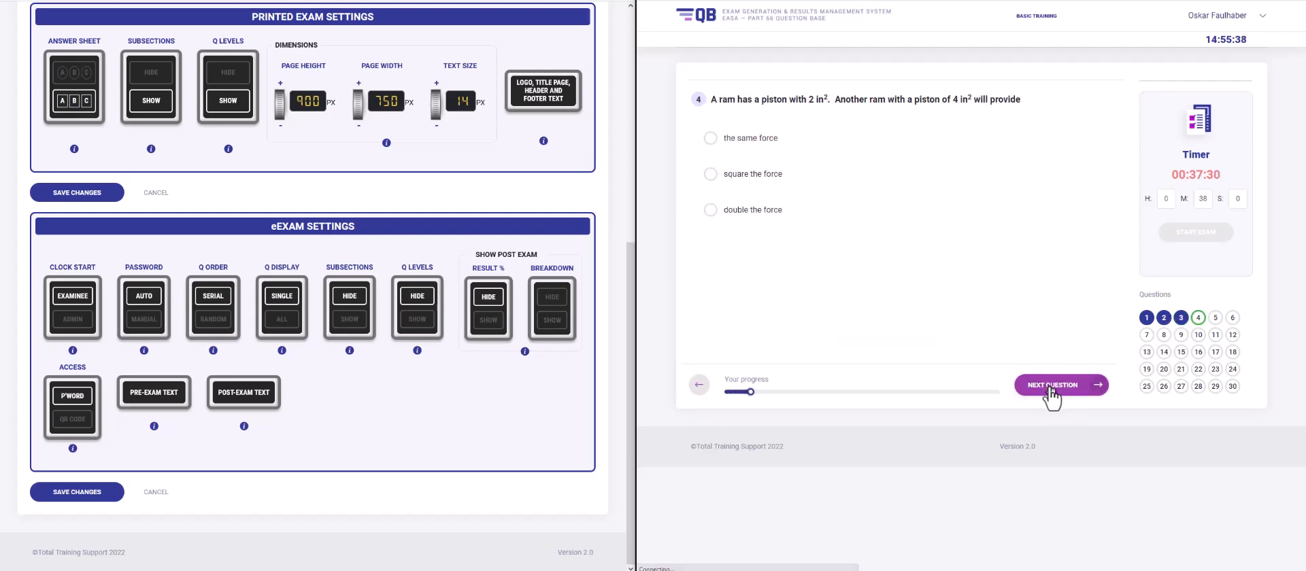
click(1051, 387)
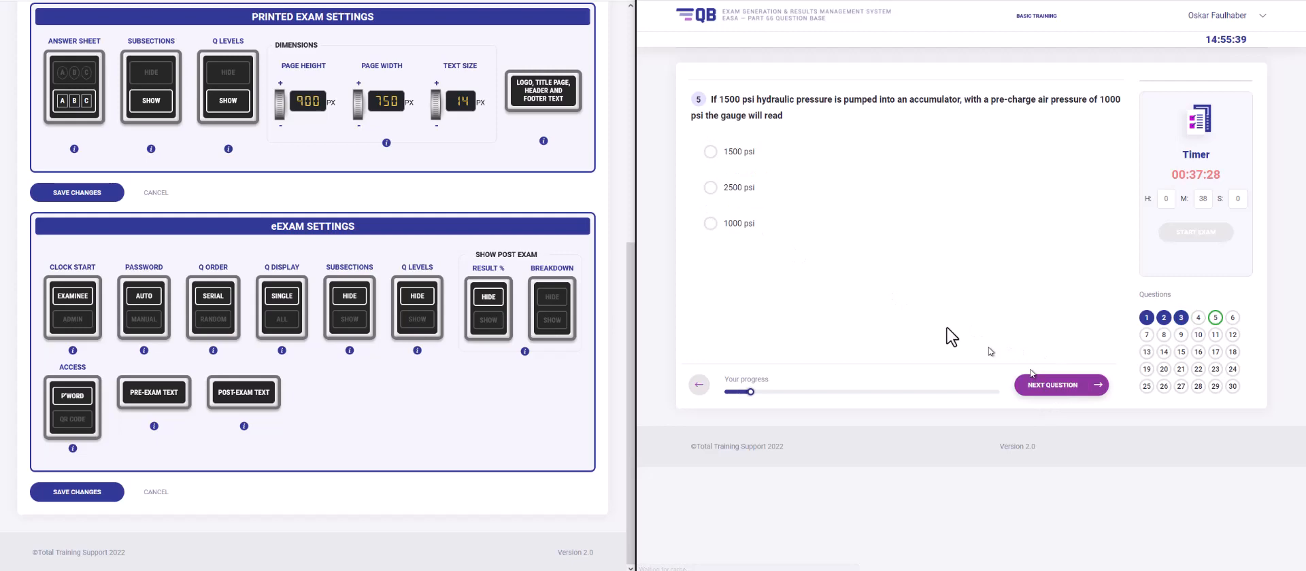
click(710, 223)
click(1058, 387)
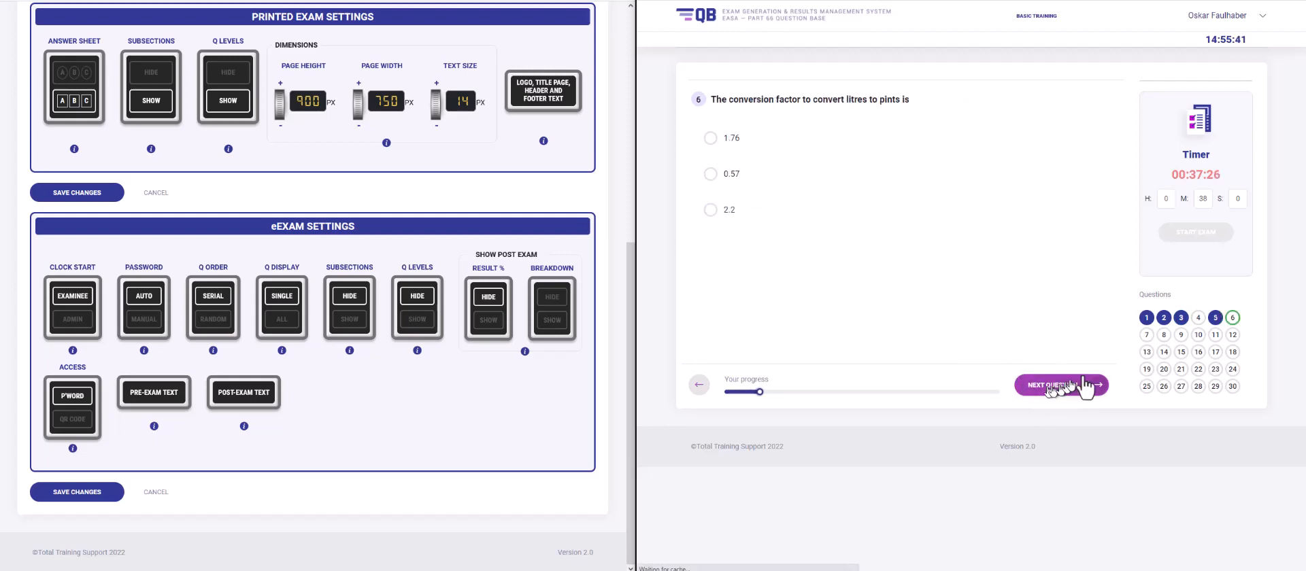
Go to question 30, answer it with "2nd Law of thermodynamics" and submit the exam for marking.
click(1164, 317)
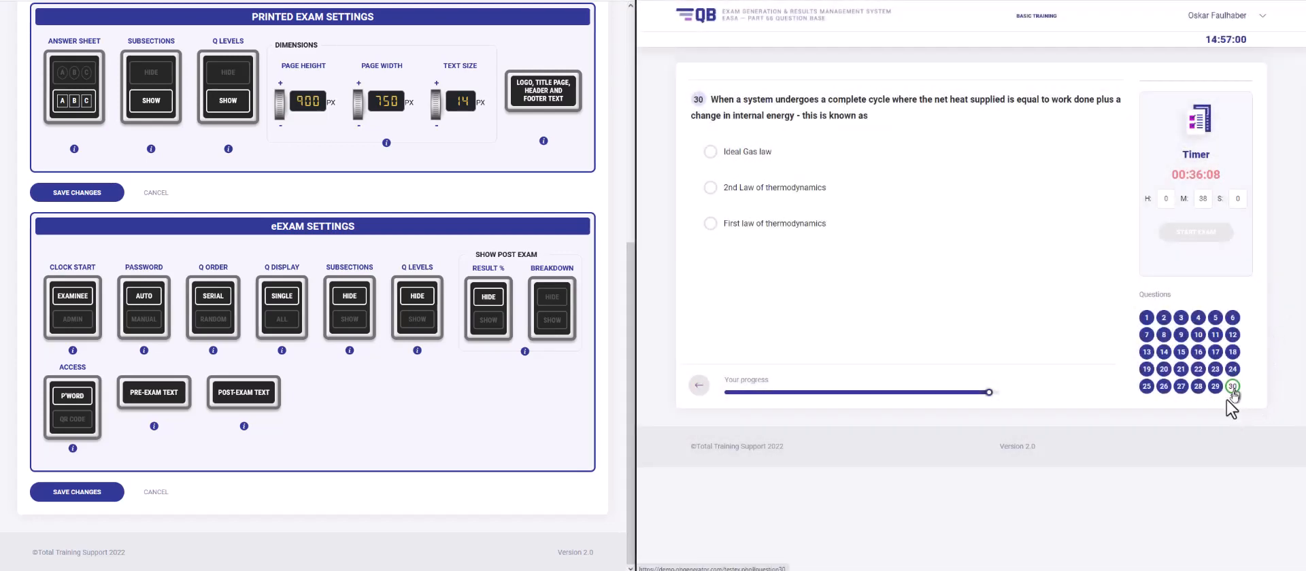
click(710, 189)
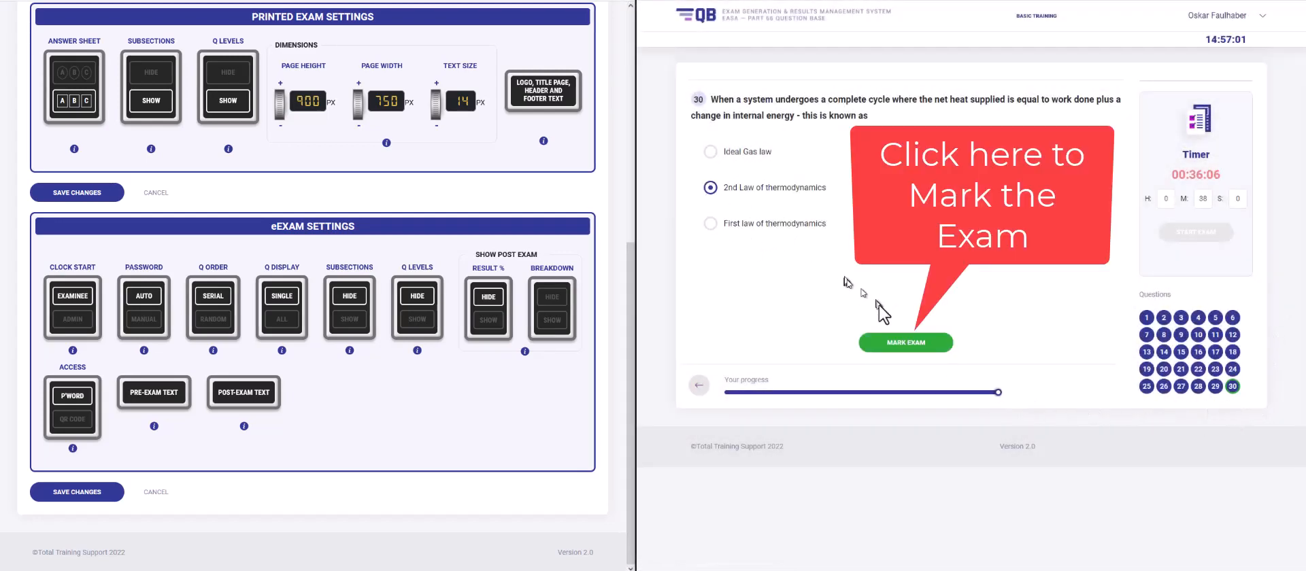
click(897, 343)
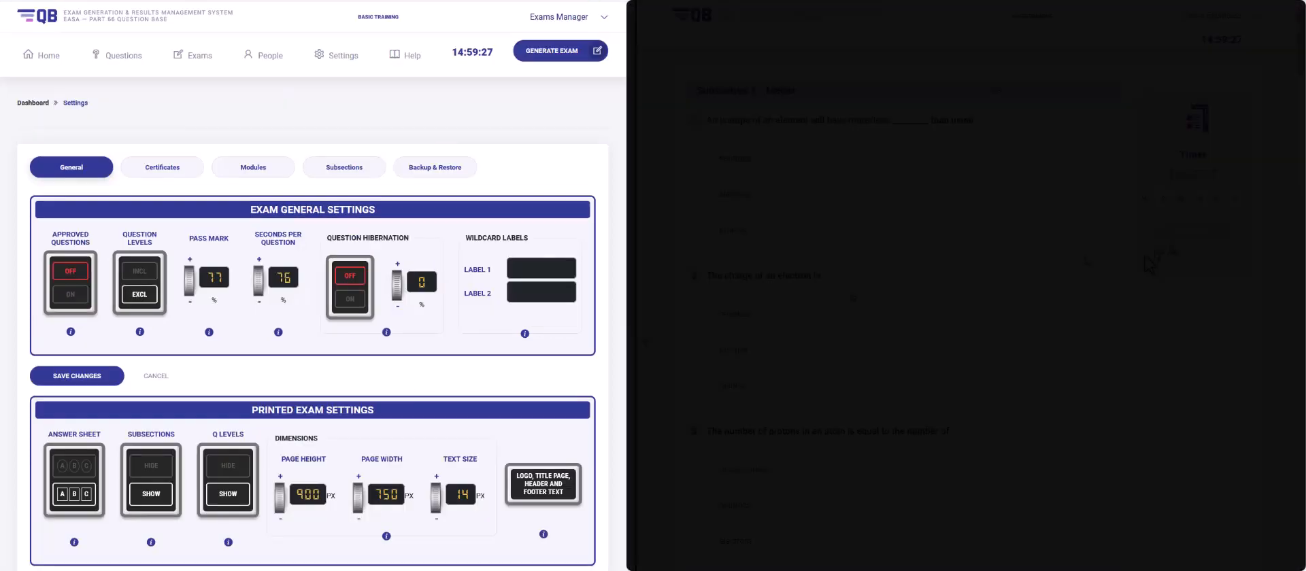
Look through the Physics exam questions in the all-questions layout with subsection headings and levels.
scroll(220, 285, down, 6)
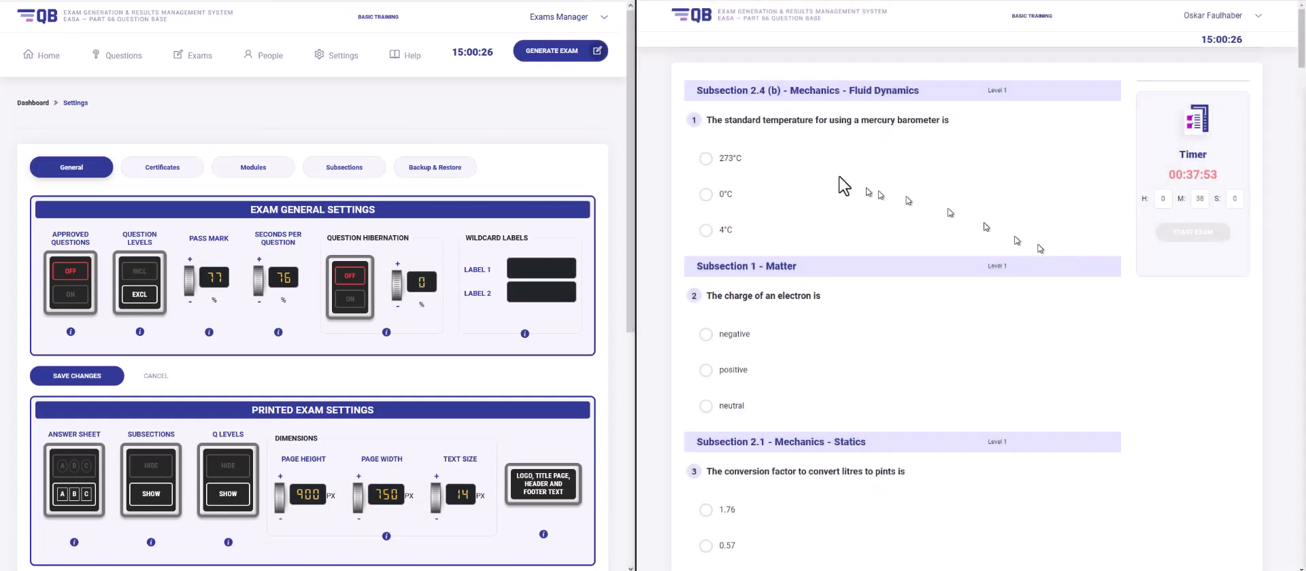
scroll(783, 133, down, 10)
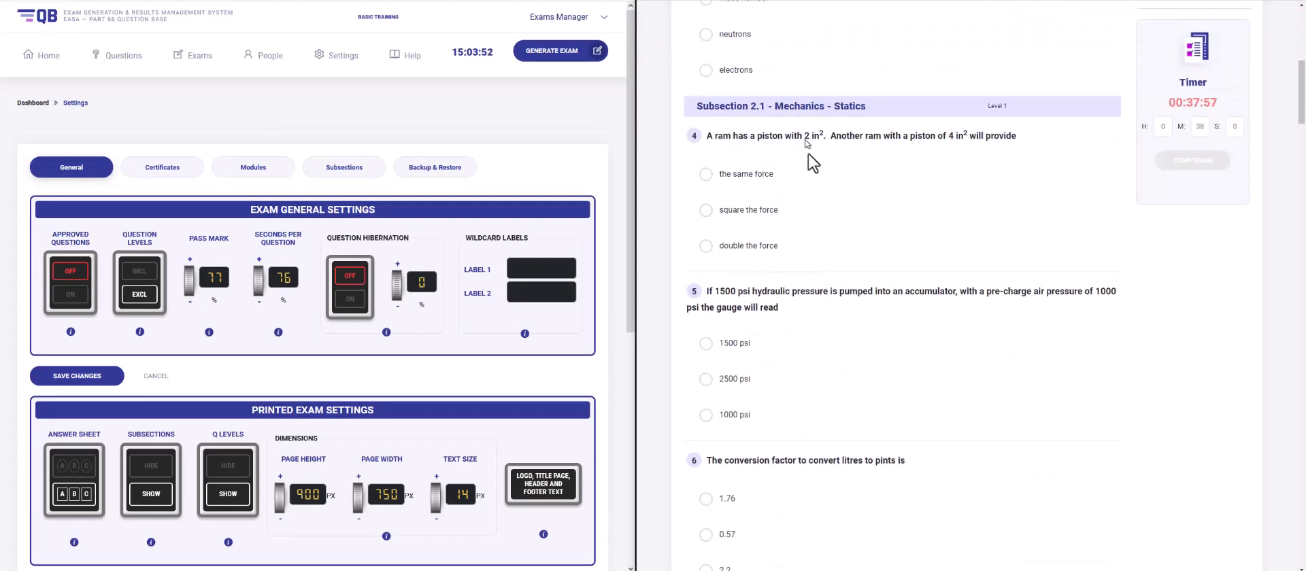
Go to the end of the all-questions Physics exam and submit it for marking.
scroll(819, 184, down, 7)
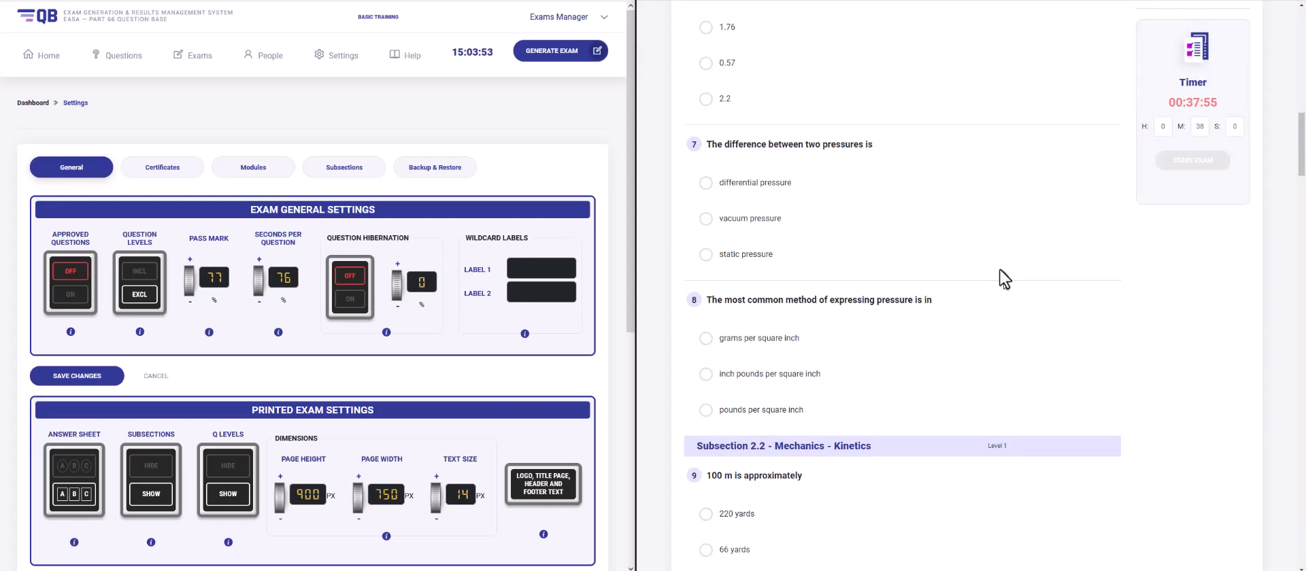
scroll(1263, 274, up, 14)
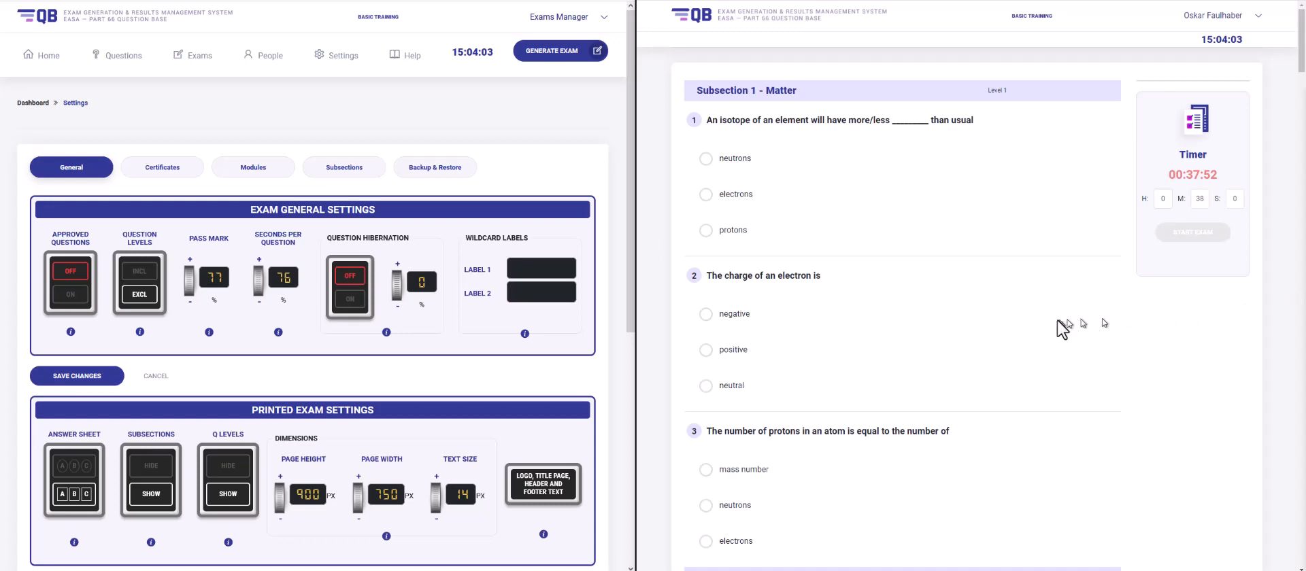
scroll(449, 345, down, 5)
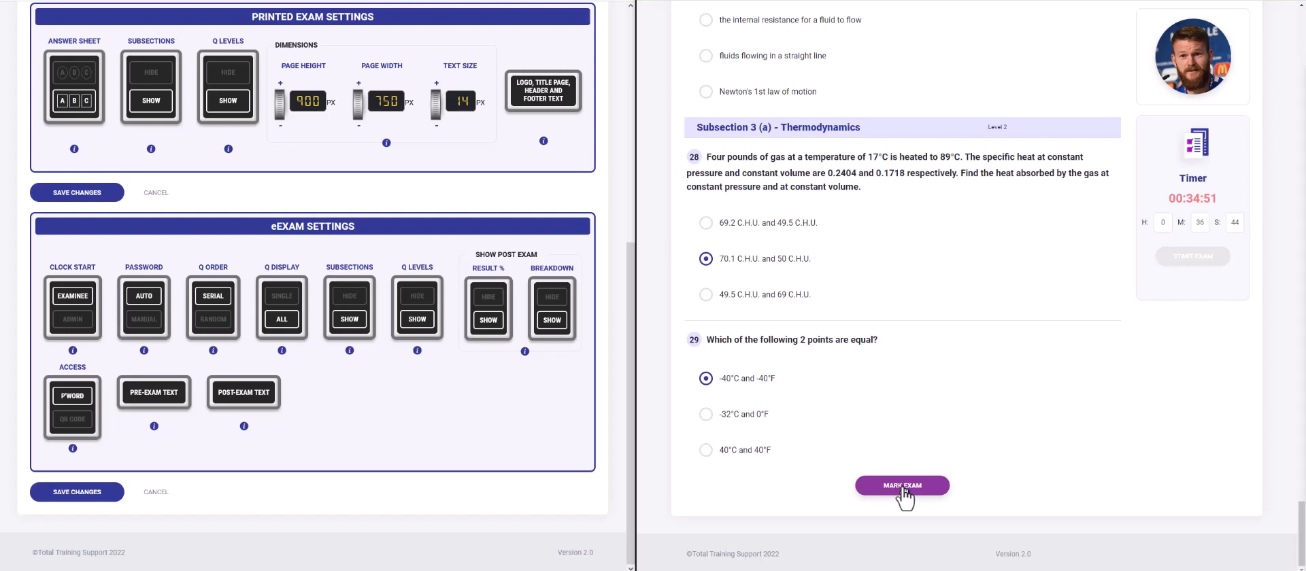
click(903, 486)
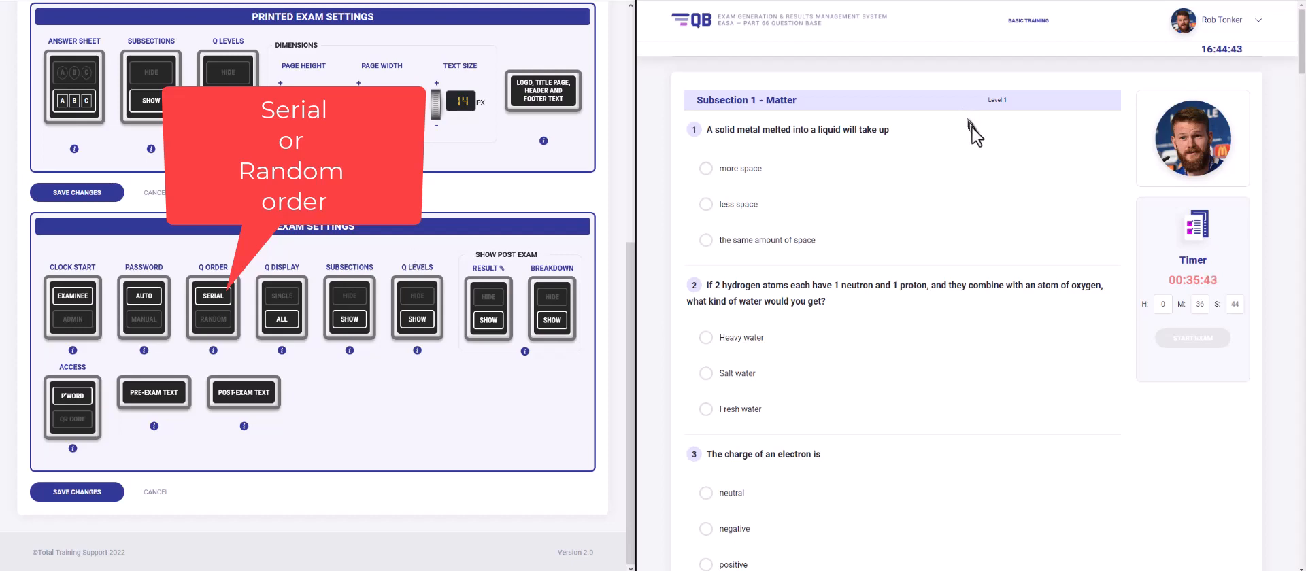
Answer question 1 with more space, 2 with Heavy water, 3 with positive, 4 with 2500 psi and 5 with force per original length.
scroll(972, 129, down, 10)
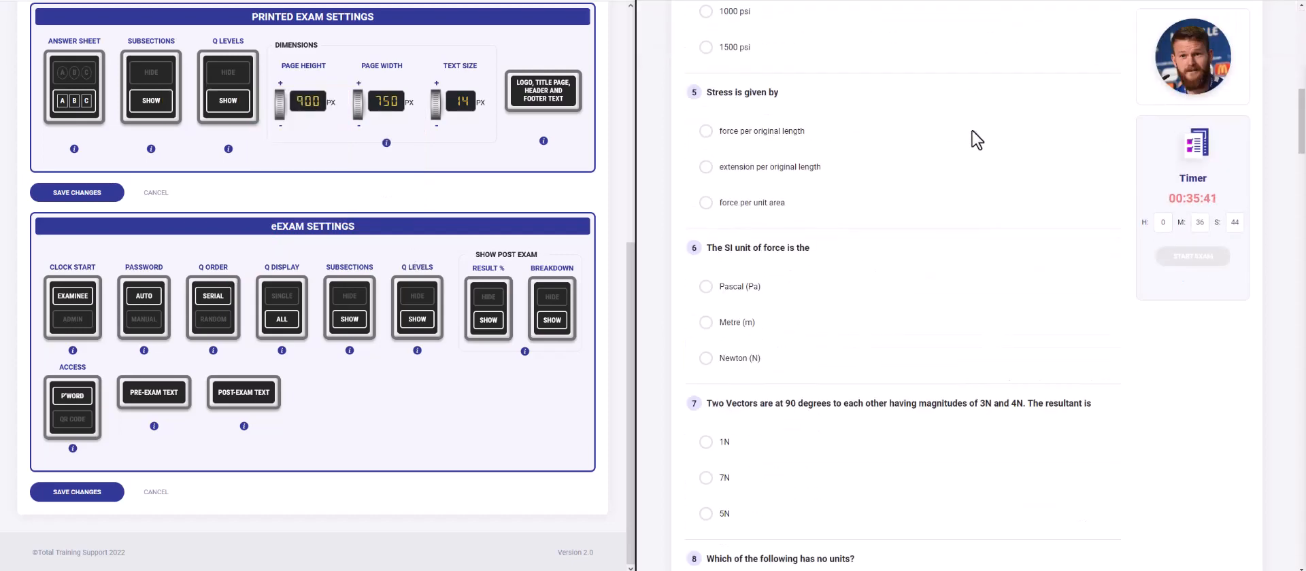
scroll(972, 132, down, 15)
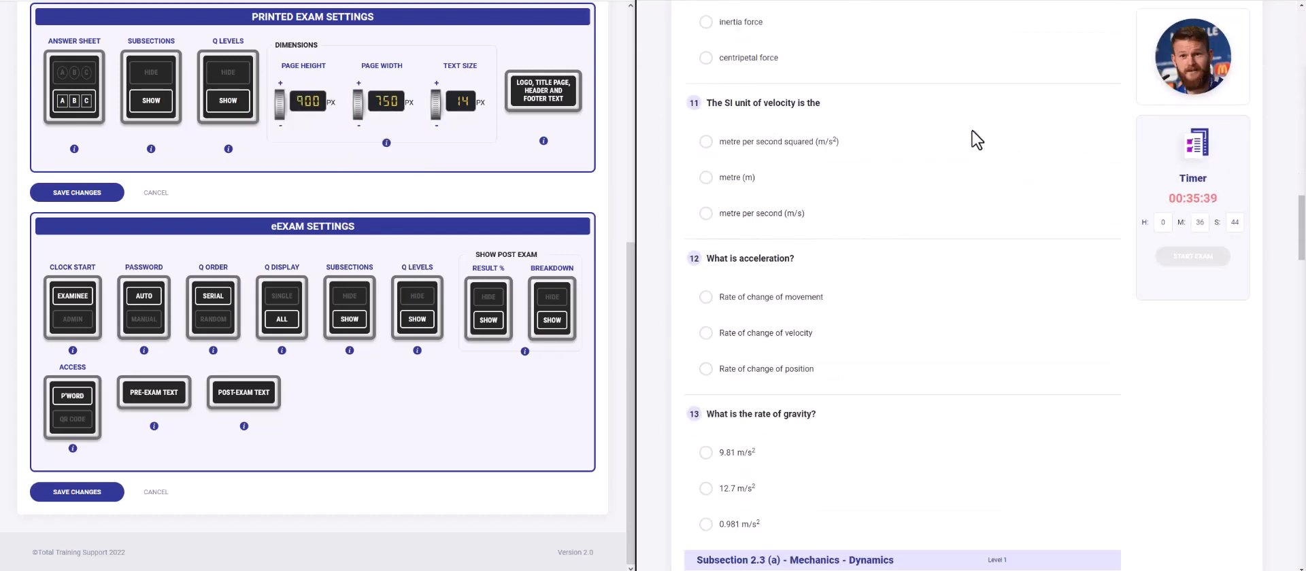
scroll(971, 131, up, 20)
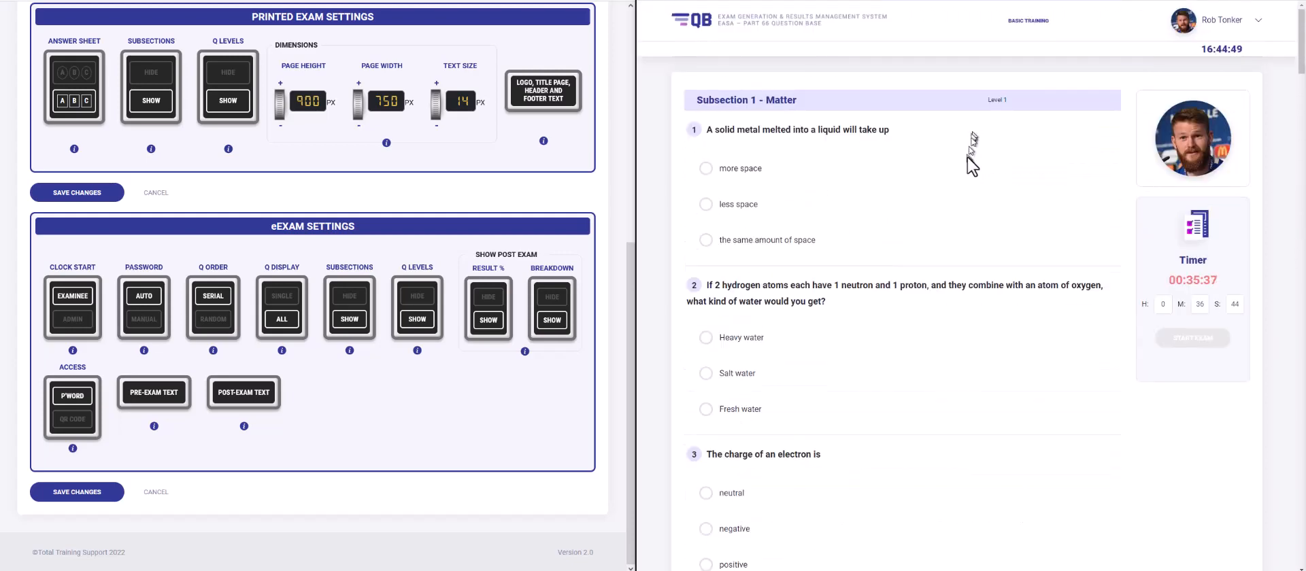
click(706, 169)
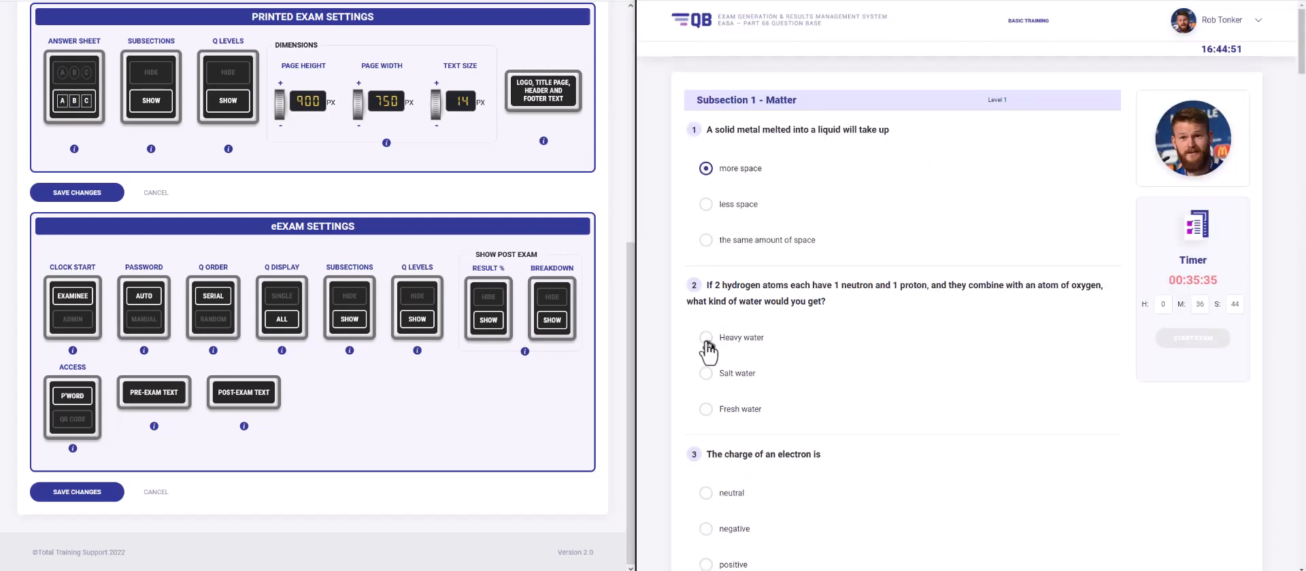
click(706, 338)
scroll(729, 327, down, 7)
click(706, 95)
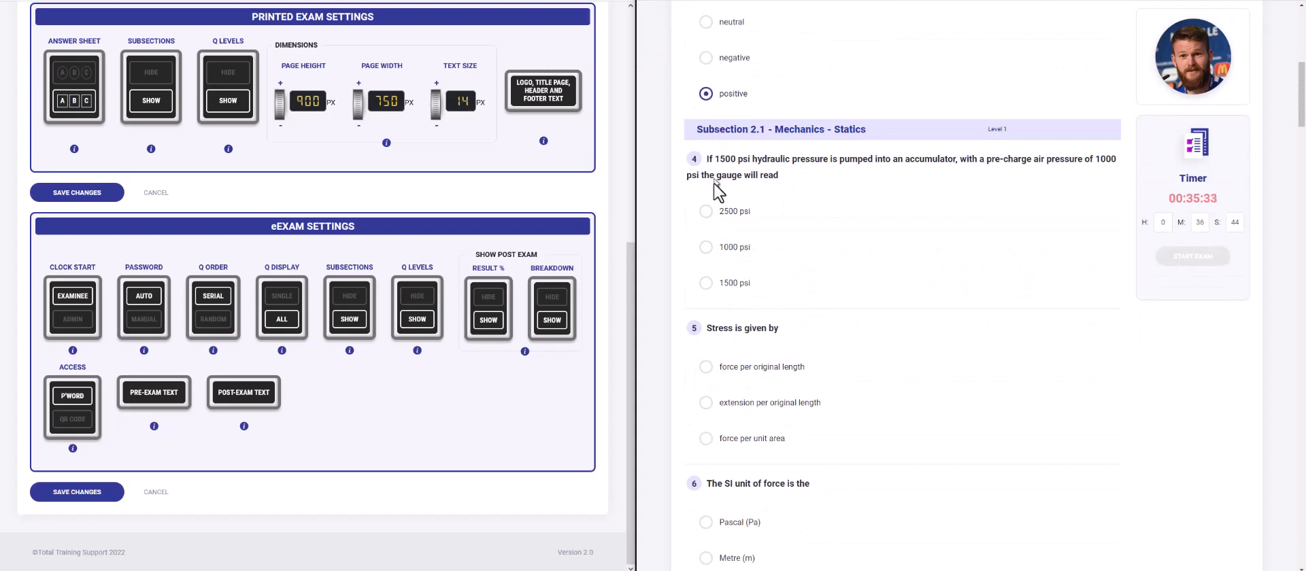
click(705, 212)
click(706, 367)
scroll(714, 412, down, 3)
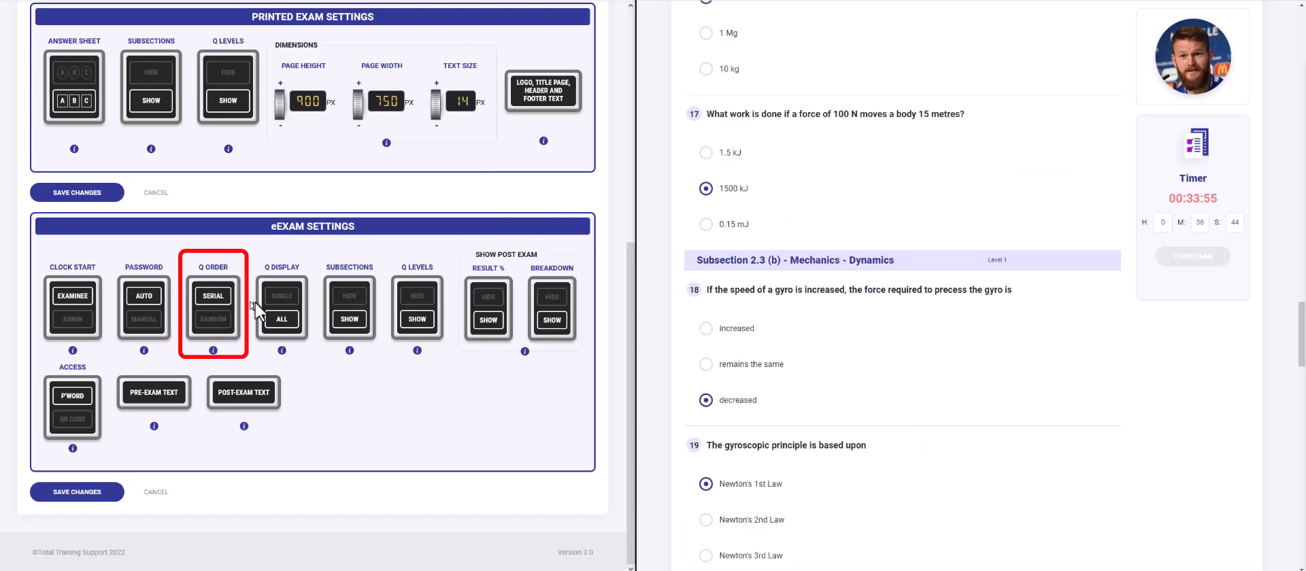
Set the eExam question order to Random and save the changes.
click(213, 319)
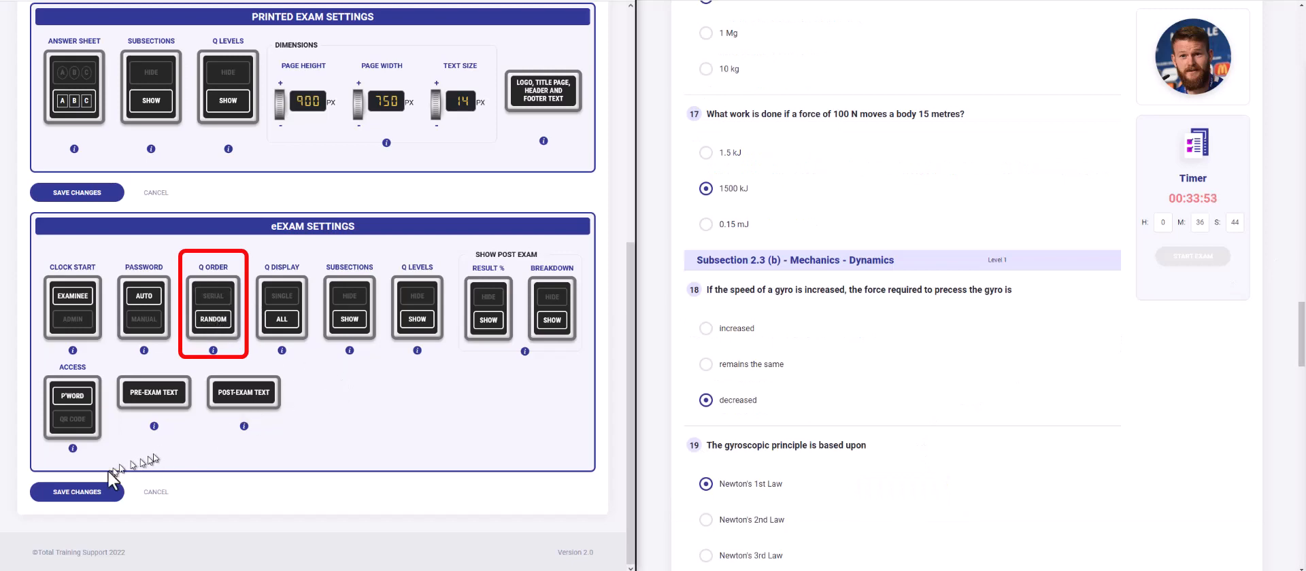
click(95, 494)
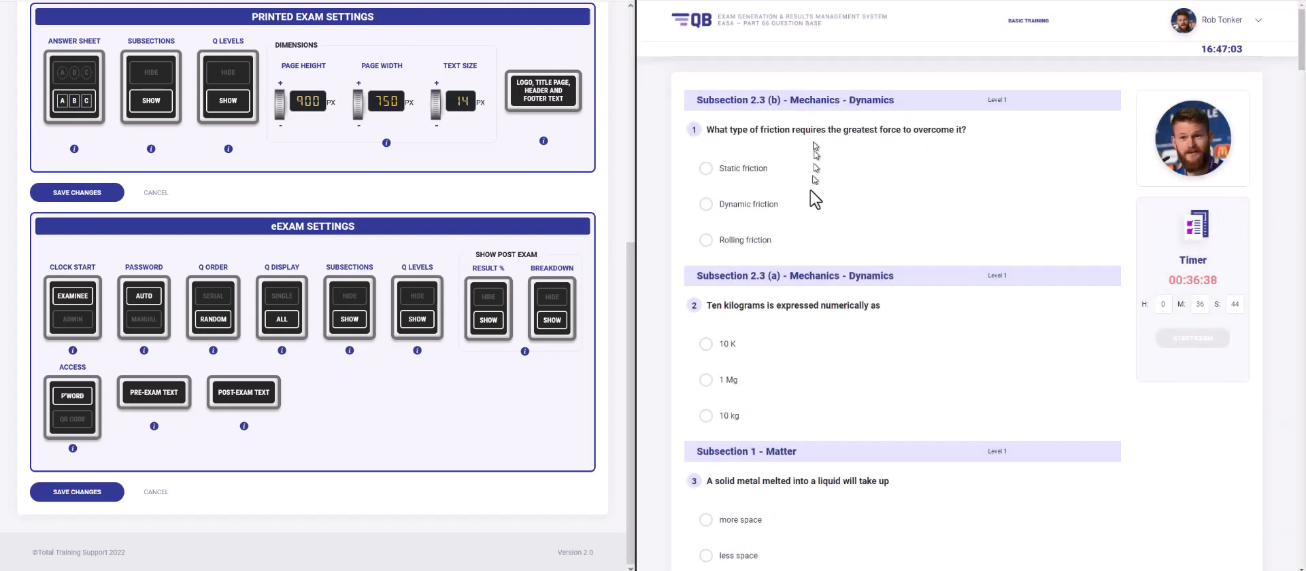
Examine how the questions, subsection headings and levels are arranged in the randomly ordered Physics exam.
scroll(795, 232, down, 3)
scroll(790, 238, down, 3)
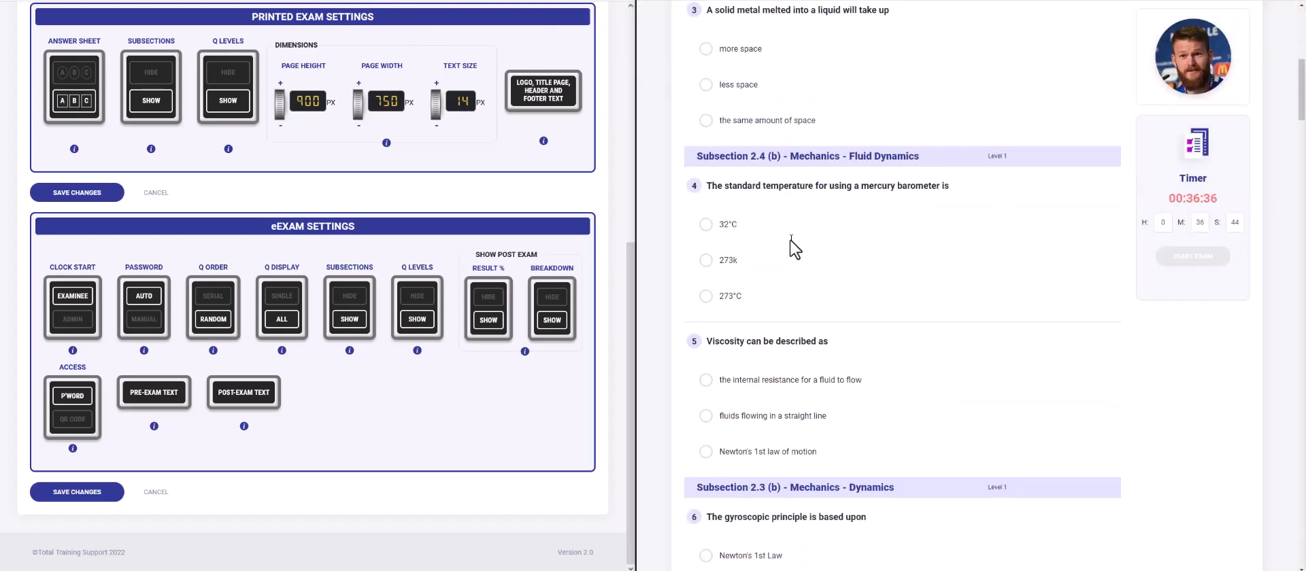
scroll(779, 300, down, 3)
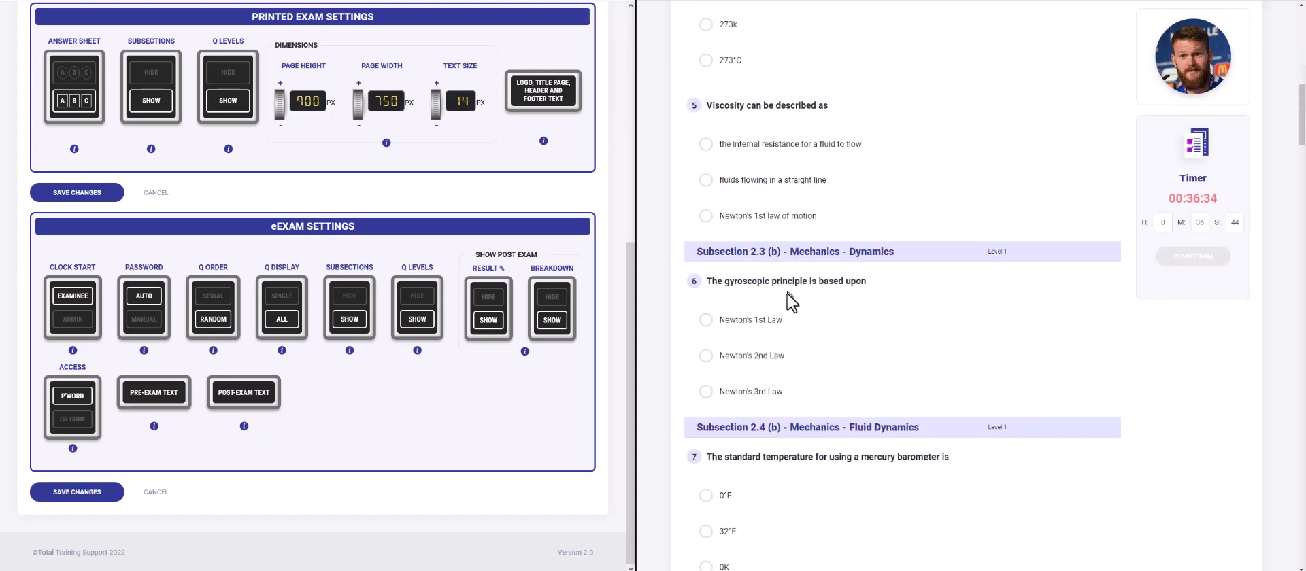
scroll(786, 301, down, 3)
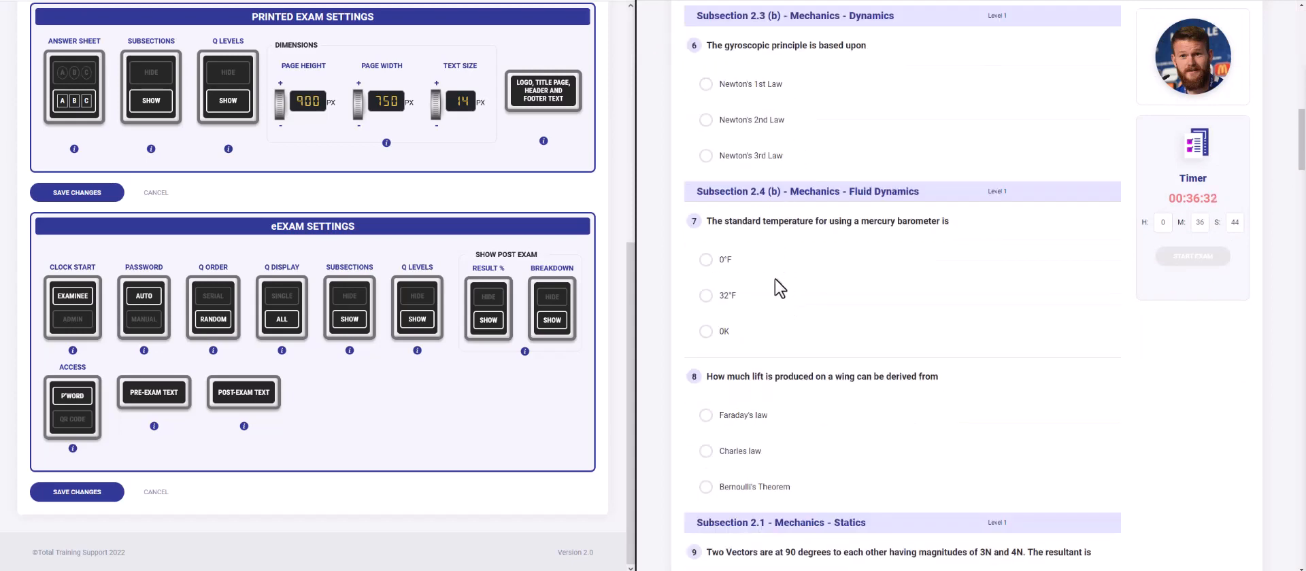
scroll(774, 279, down, 3)
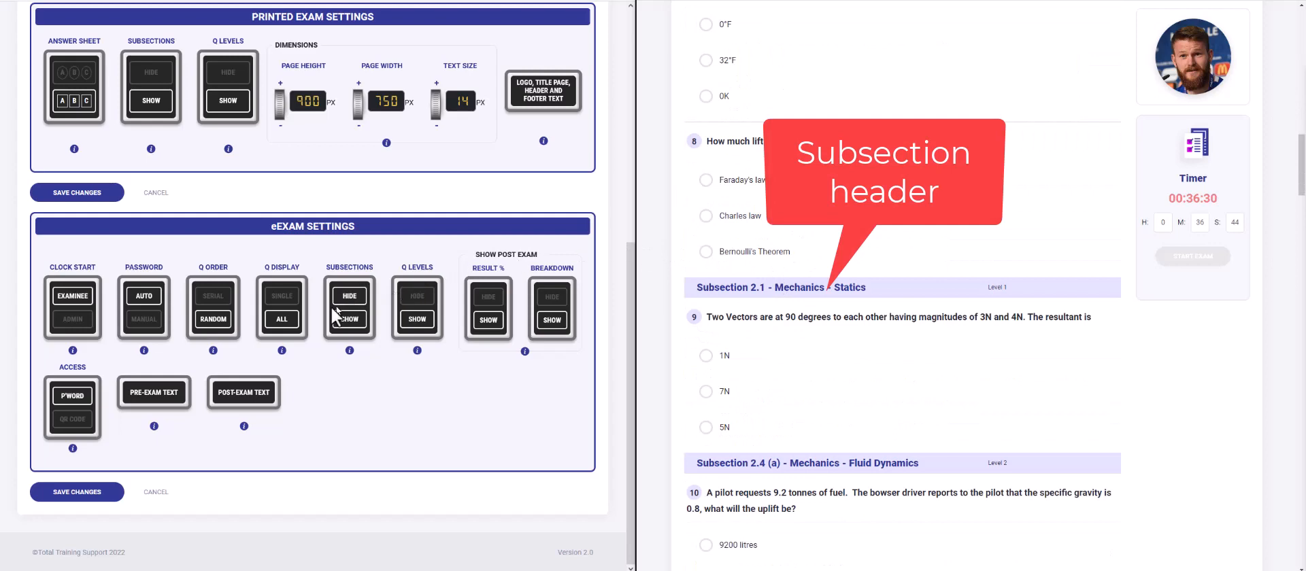
click(289, 317)
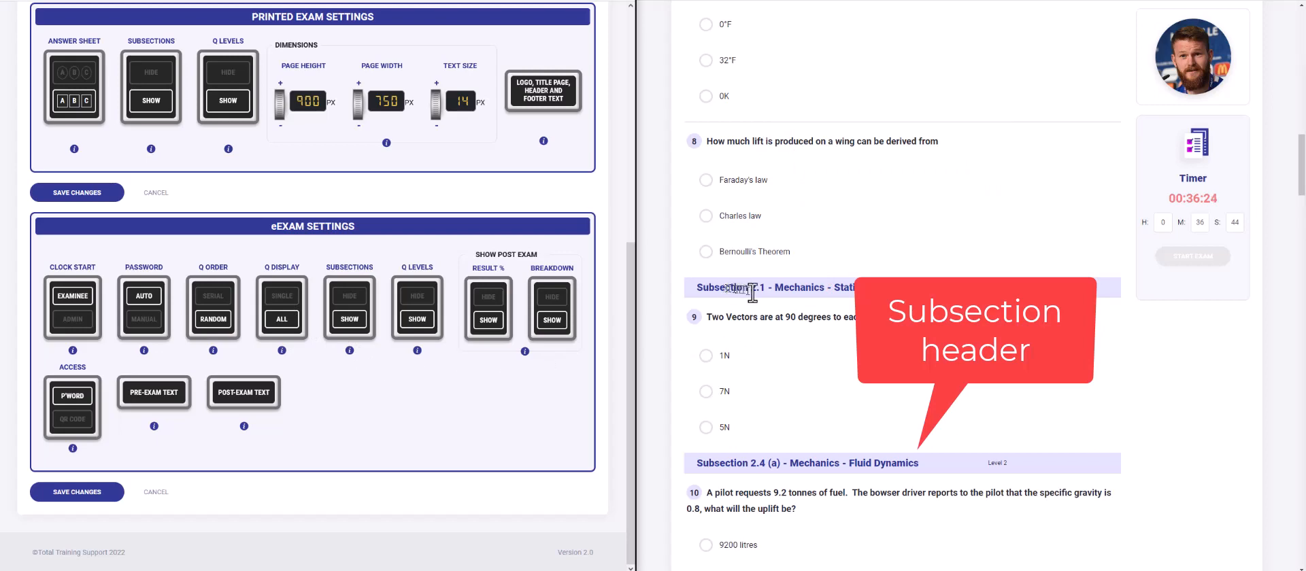
scroll(773, 296, down, 1)
scroll(772, 295, down, 3)
scroll(779, 282, down, 3)
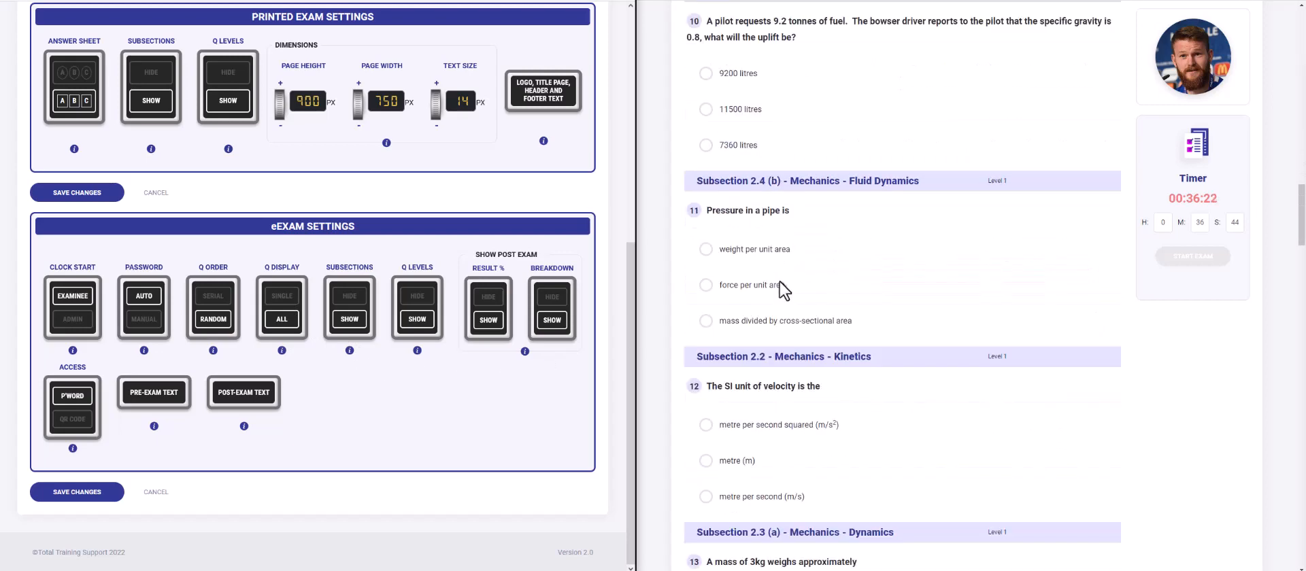
scroll(778, 283, down, 3)
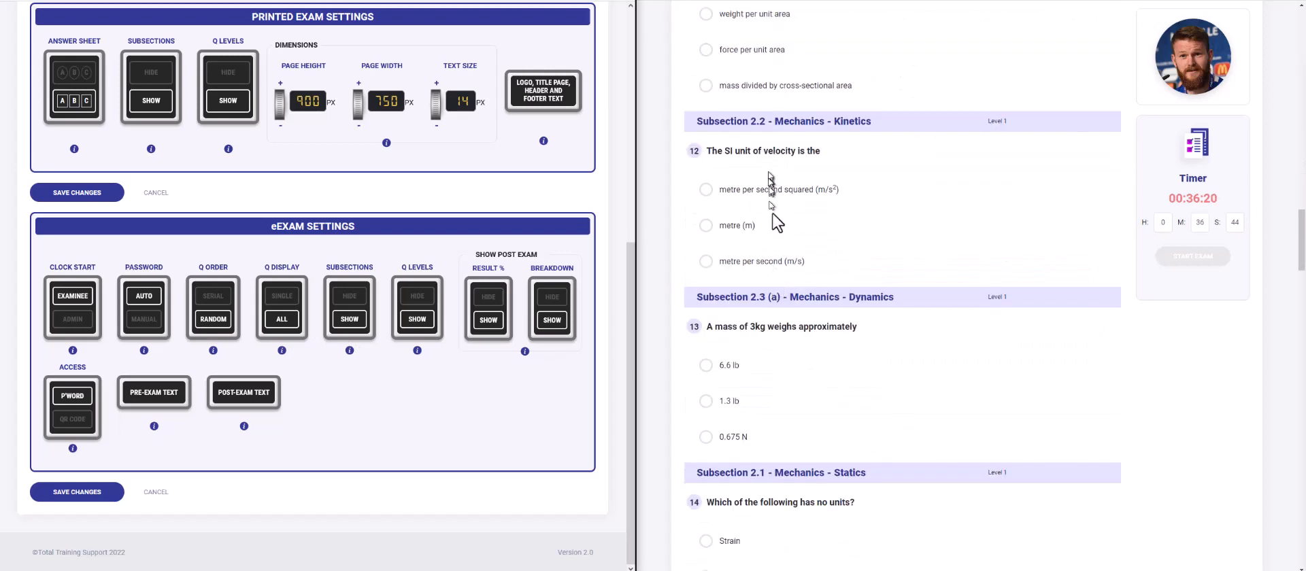
scroll(773, 286, down, 3)
scroll(770, 285, down, 3)
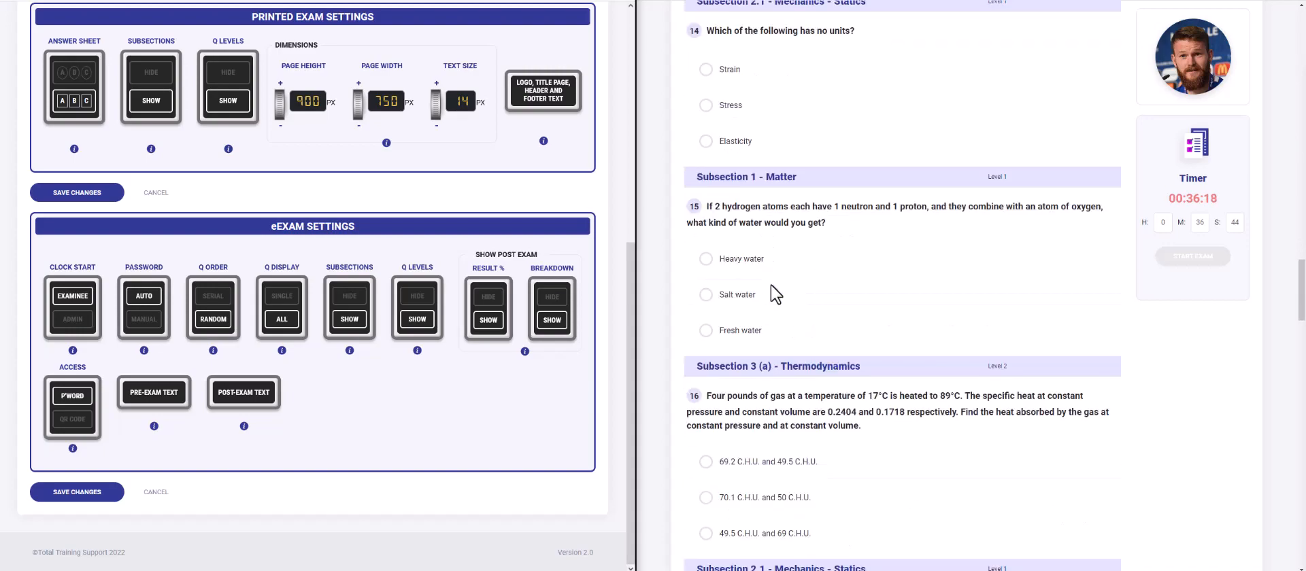
scroll(770, 284, down, 3)
scroll(769, 285, up, 20)
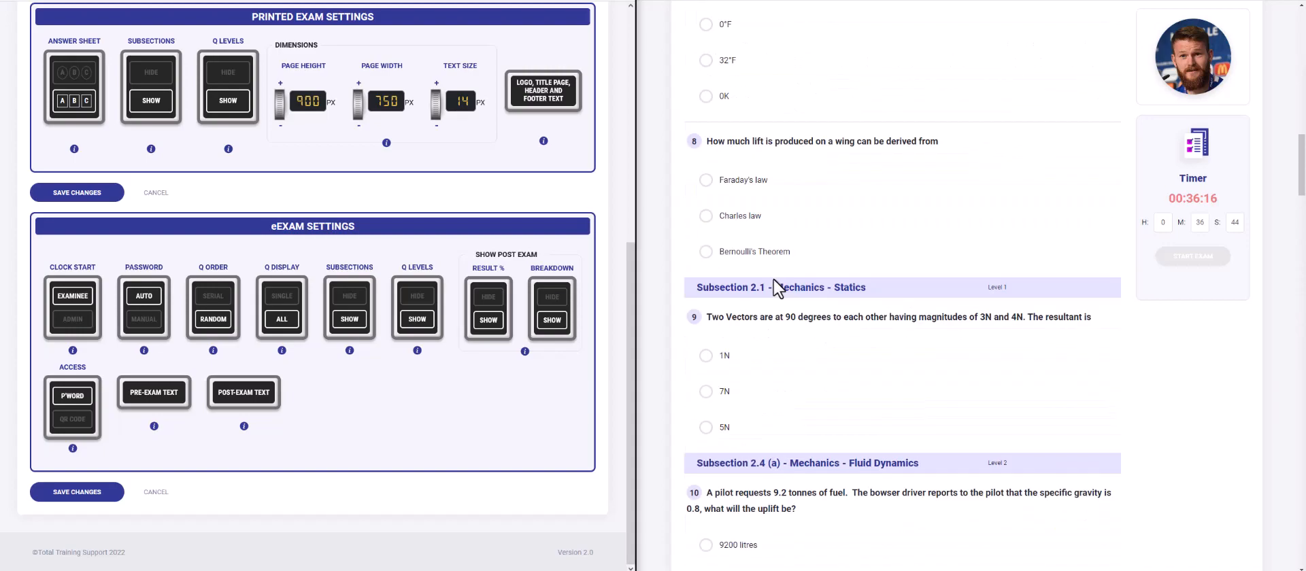
scroll(773, 280, up, 3)
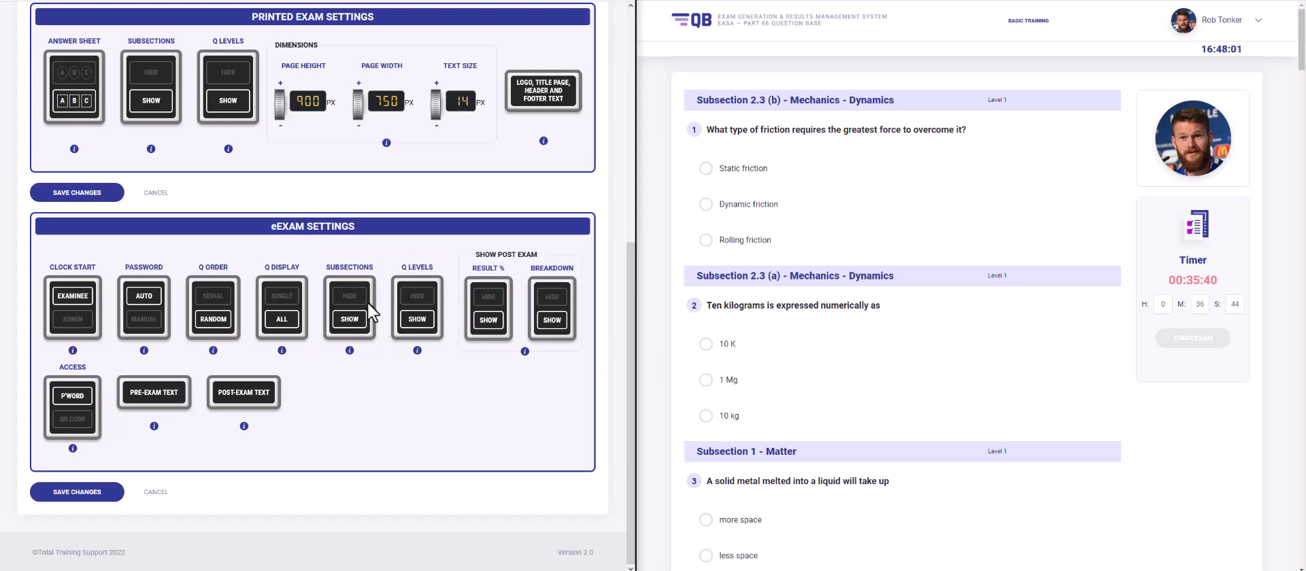
Set both Subsections and Q Levels to Hide in the eExam settings and save the changes.
click(349, 298)
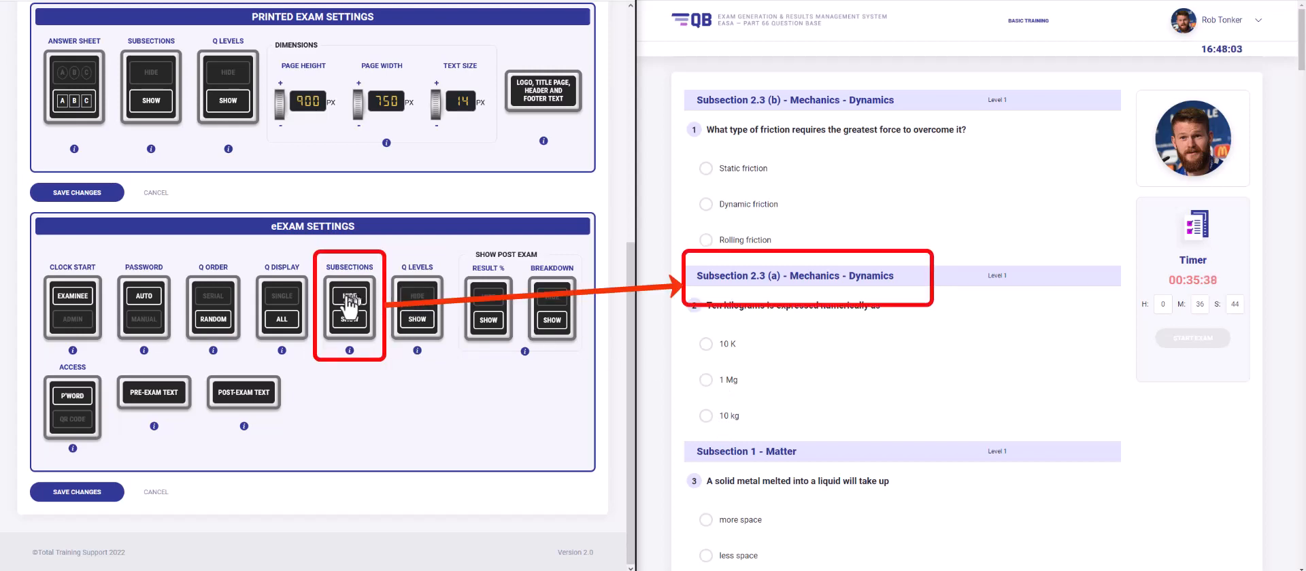
click(350, 319)
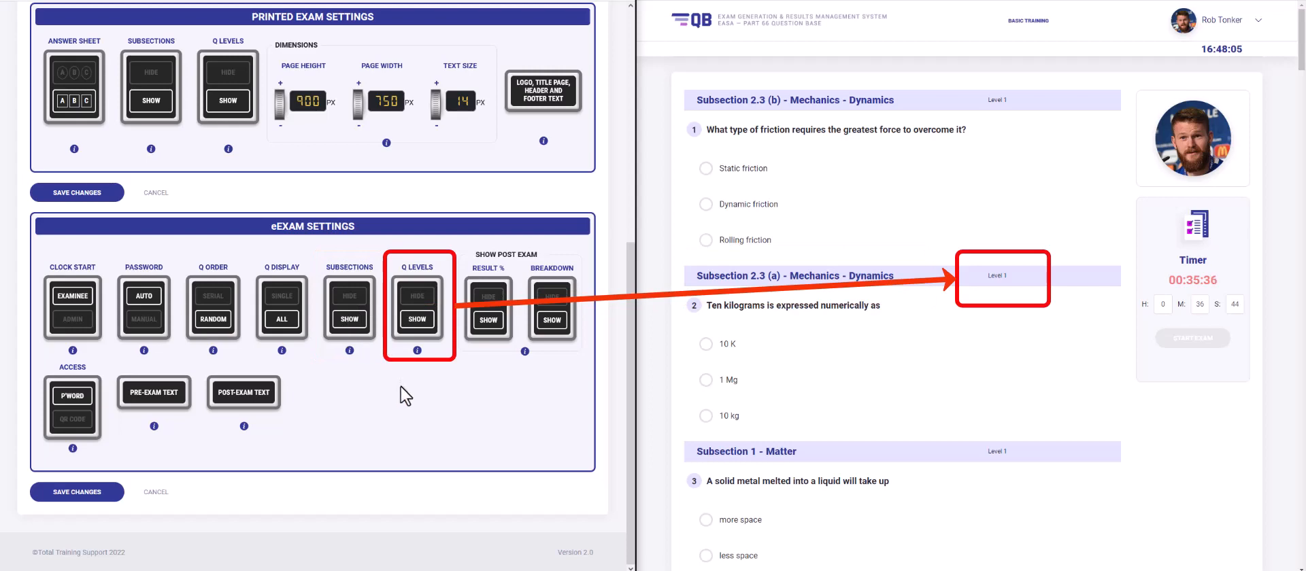
click(350, 297)
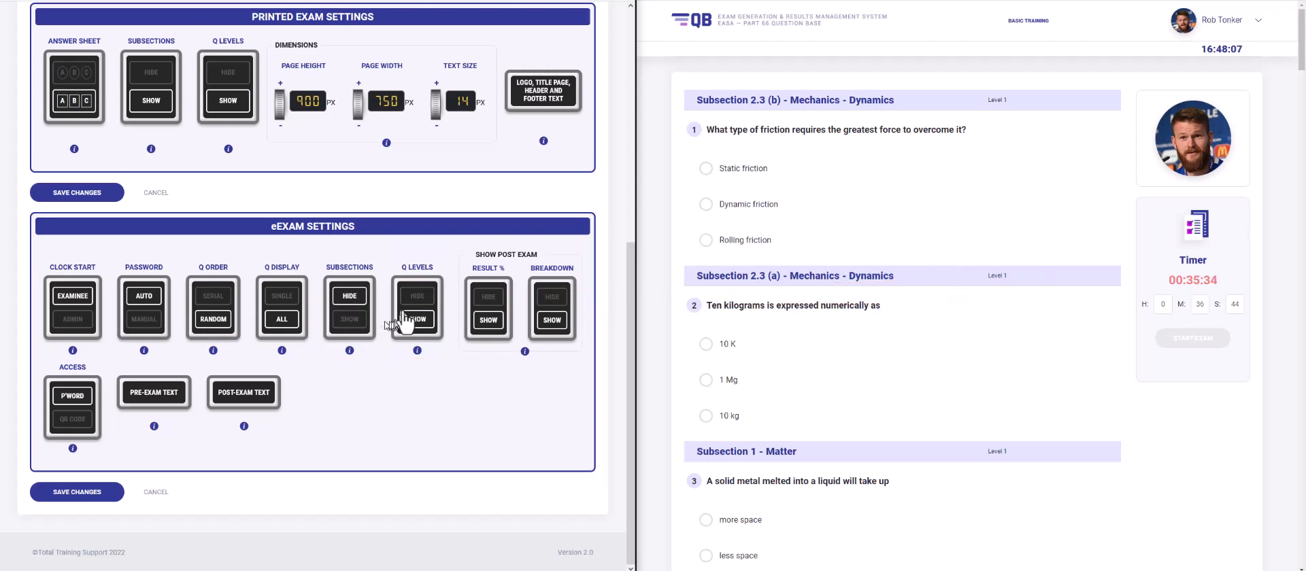
click(417, 296)
click(71, 499)
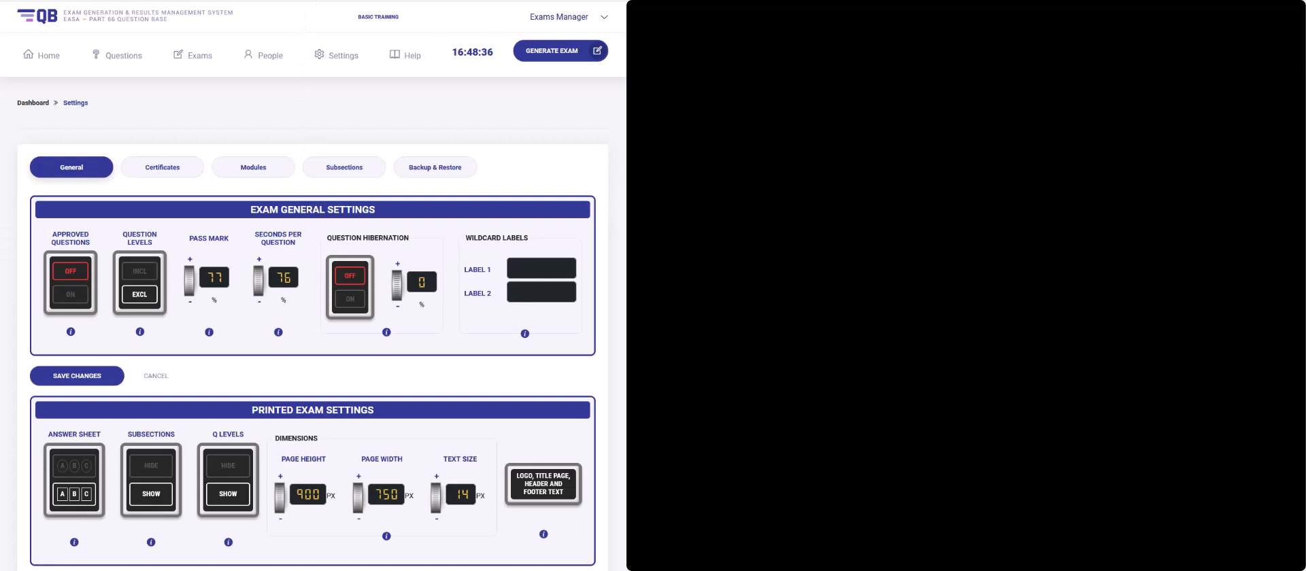
Check the exam without headings and levels, and set the eExam Subsections back to Show.
scroll(748, 163, down, 2)
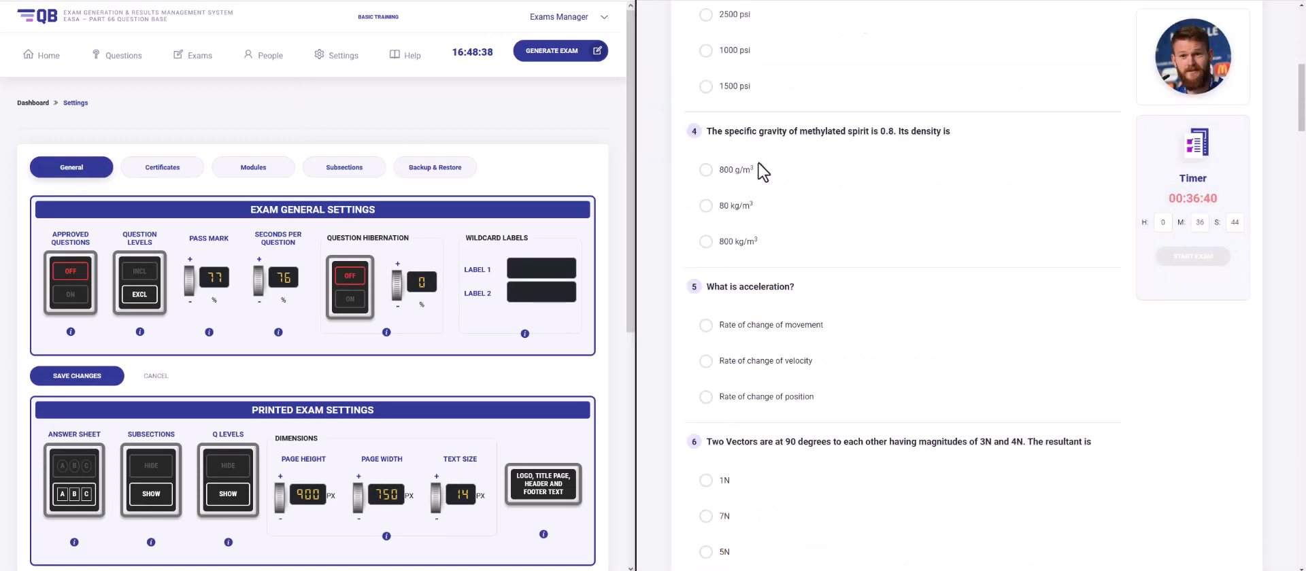
scroll(763, 172, down, 6)
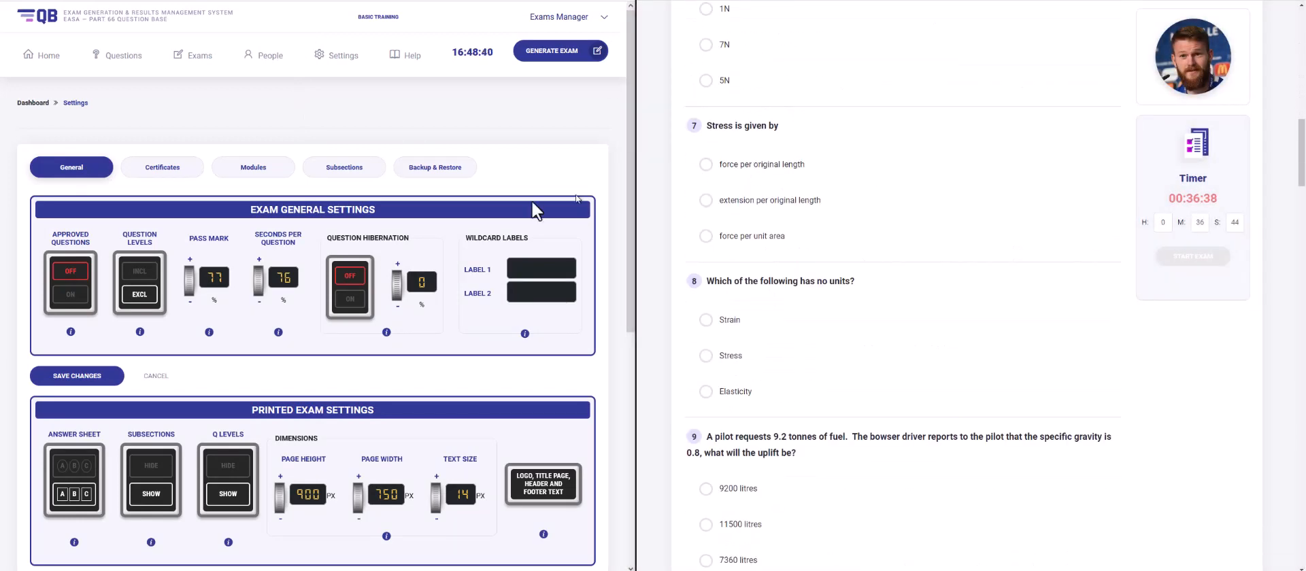
scroll(378, 222, down, 5)
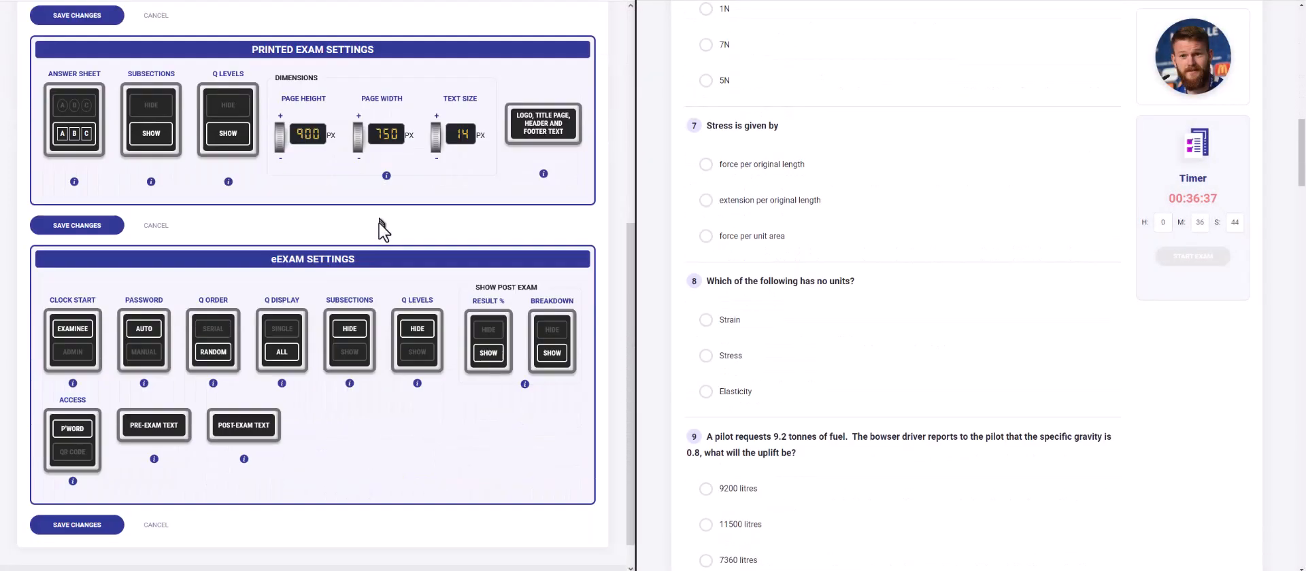
click(350, 354)
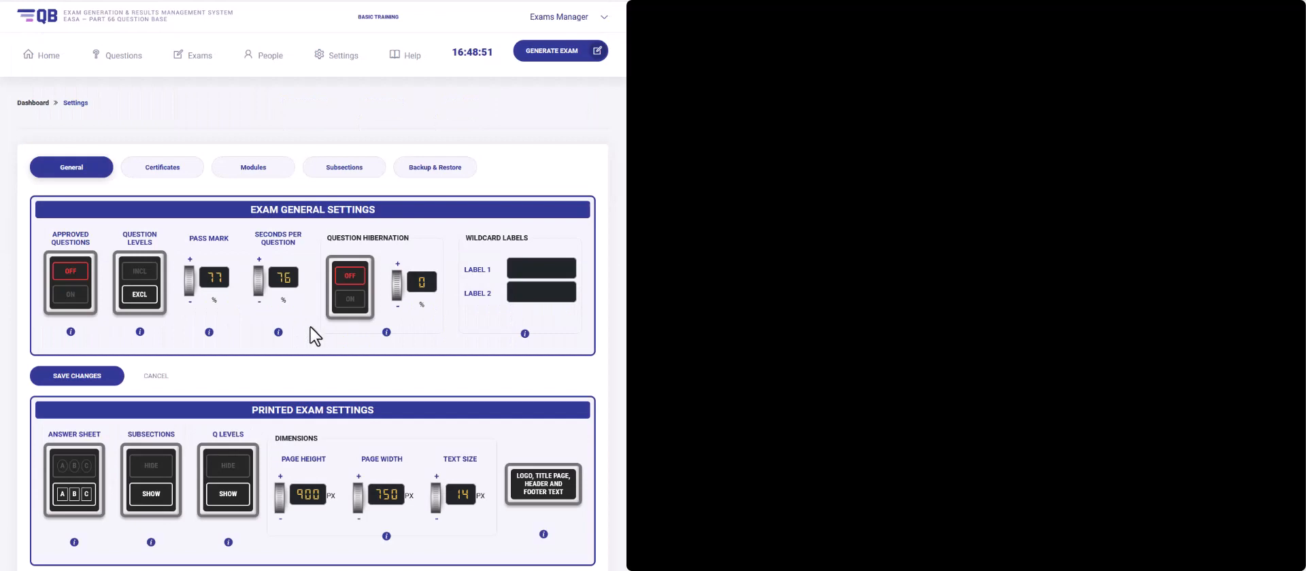
Check the exam's subsection headings, set the eExam Q Levels to Show and Subsections to Hide, and save the changes.
scroll(310, 326, down, 6)
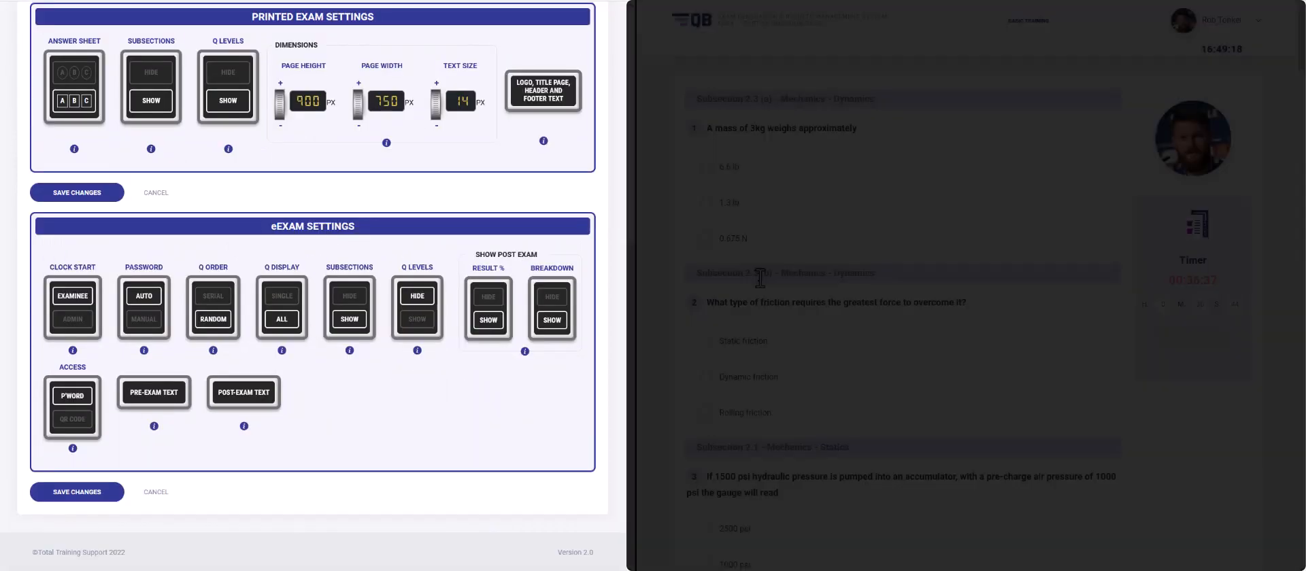
scroll(863, 320, down, 3)
scroll(865, 324, up, 3)
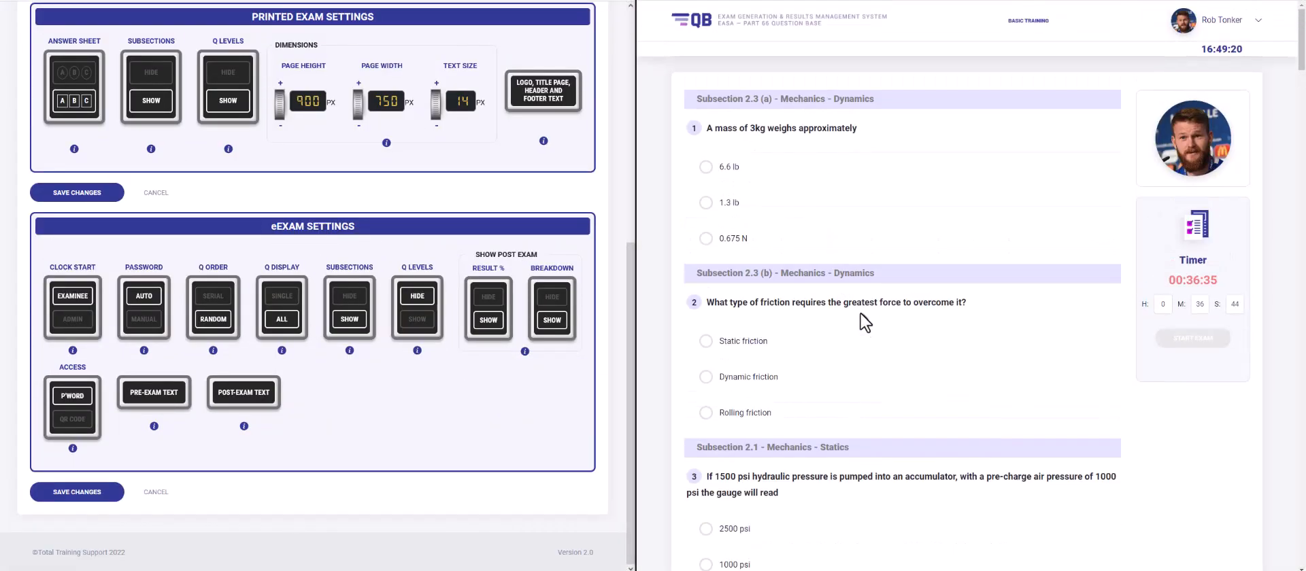
scroll(865, 323, down, 3)
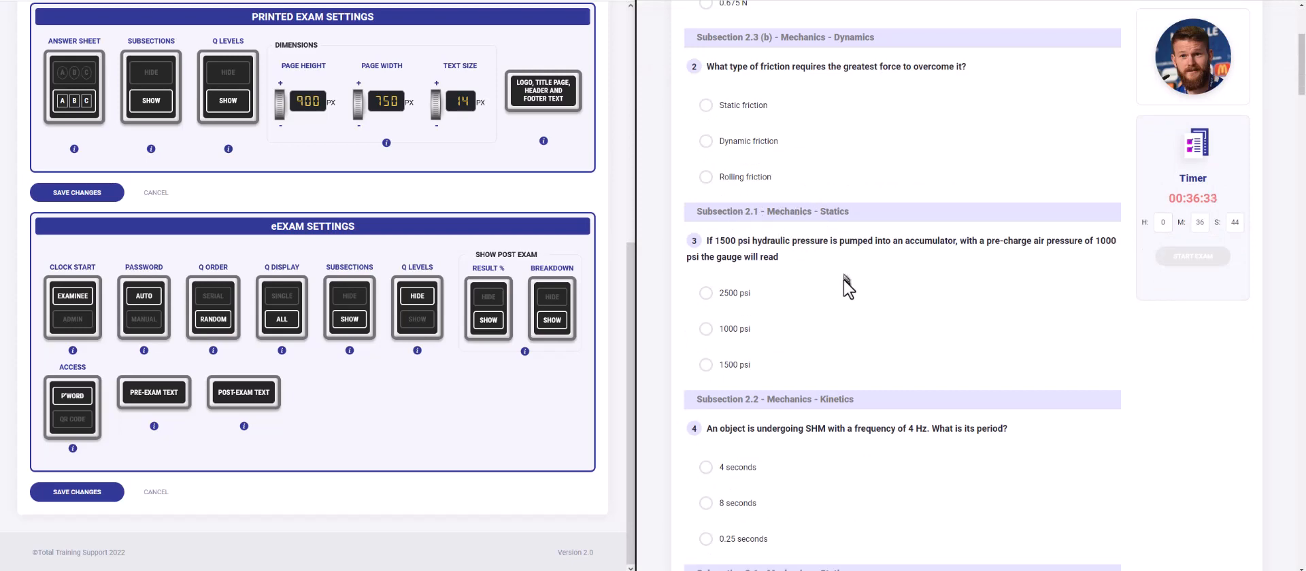
scroll(843, 280, down, 3)
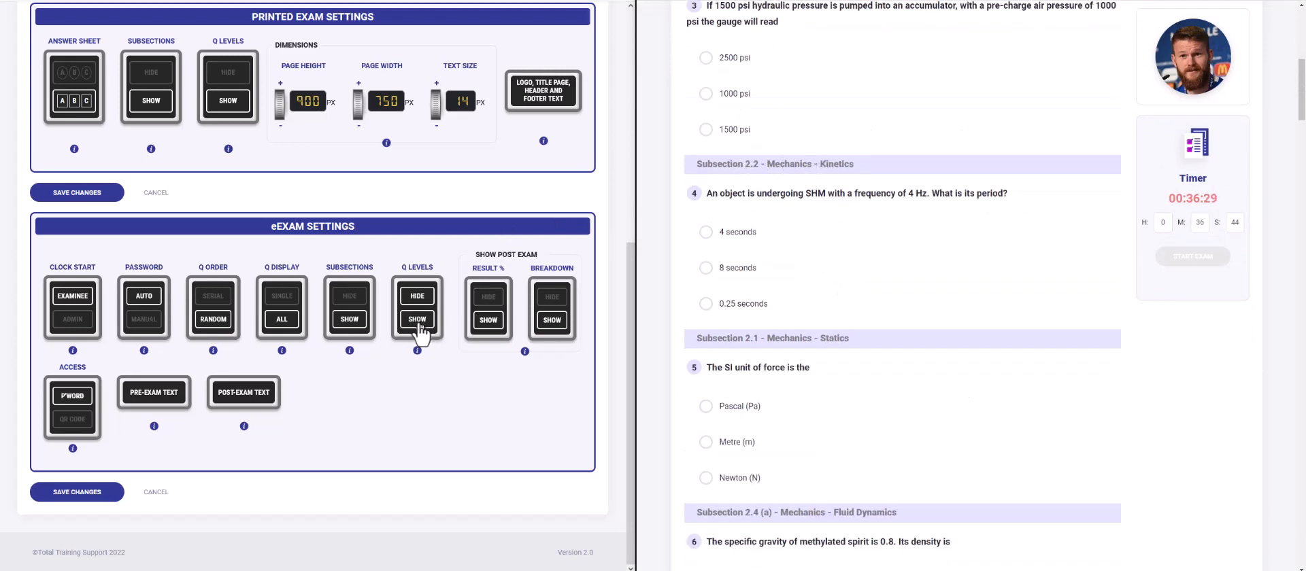
click(417, 319)
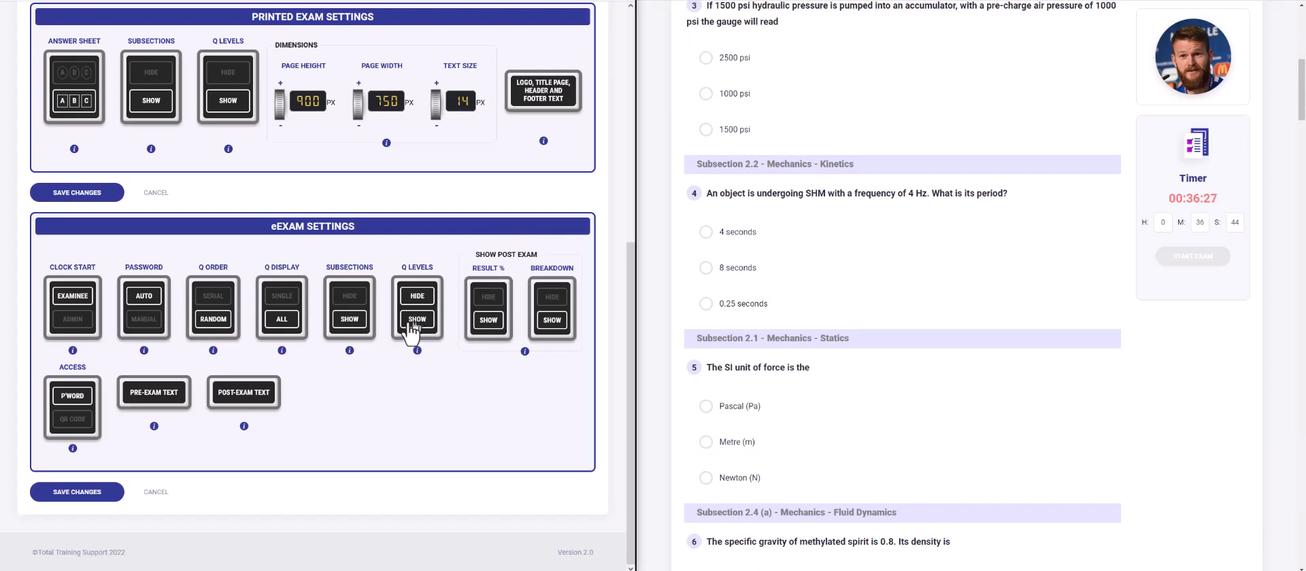
click(349, 296)
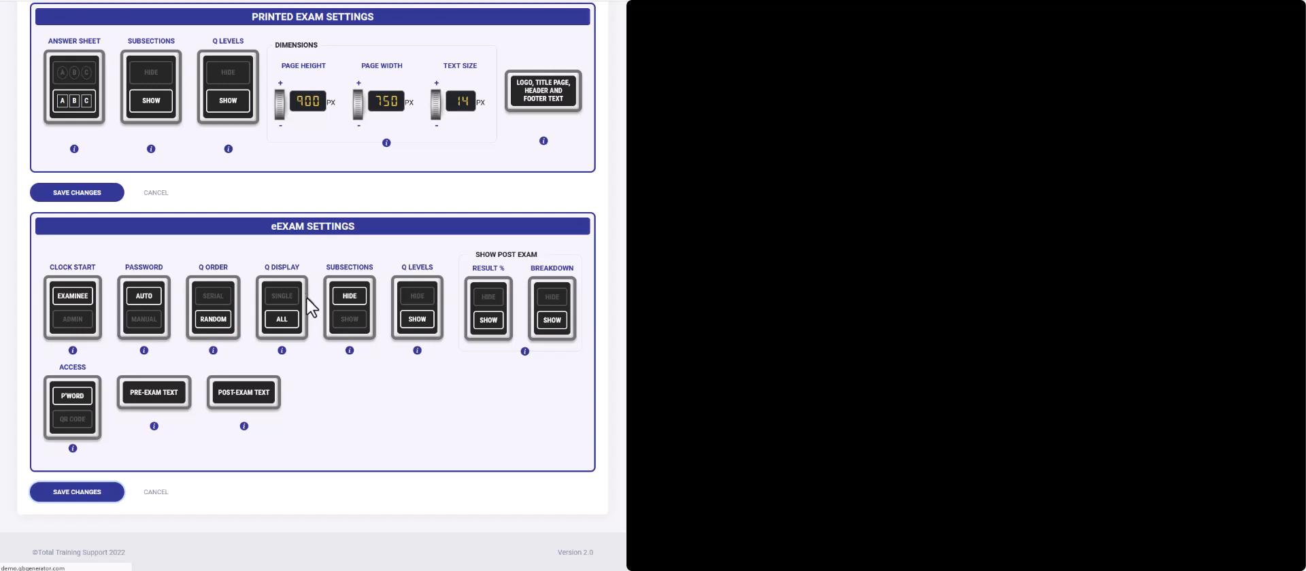
Check the exam with only the question levels shown, set the eExam Subsections back to Show and save the changes.
scroll(306, 297, down, 3)
scroll(306, 298, down, 3)
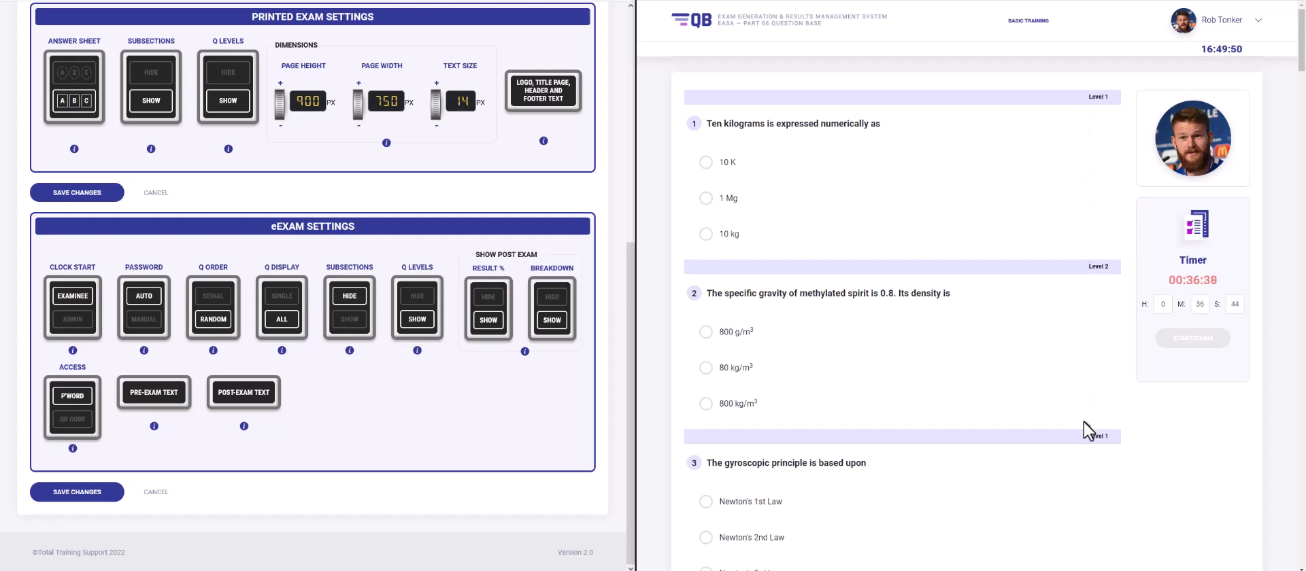
scroll(1079, 419, down, 3)
scroll(1081, 402, down, 4)
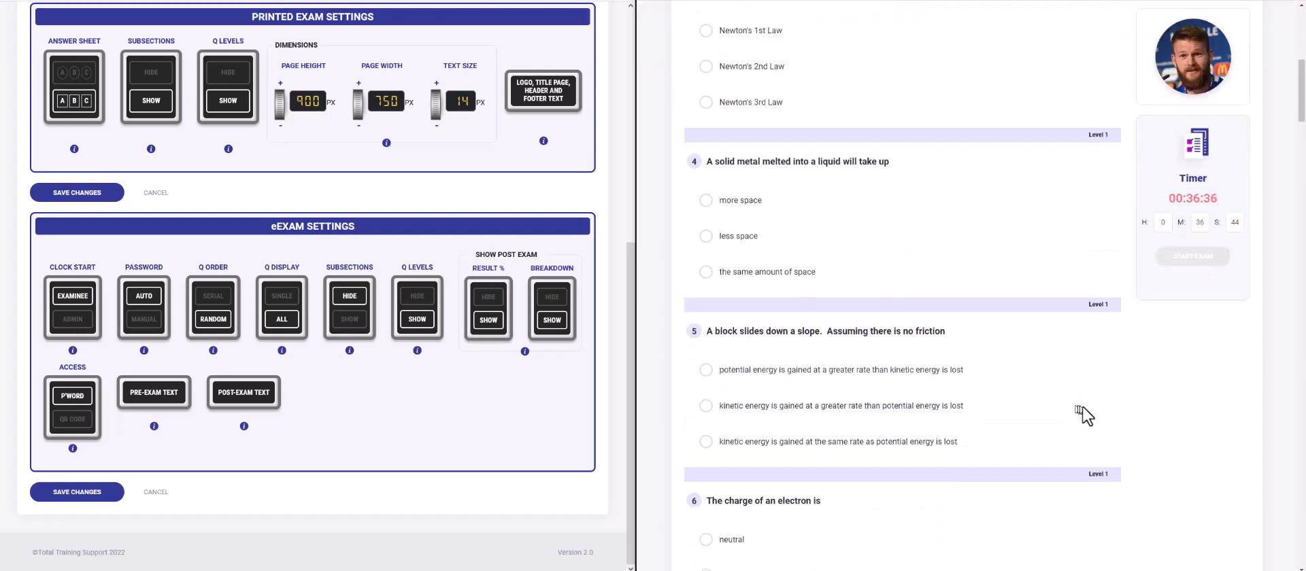
scroll(1104, 336, down, 4)
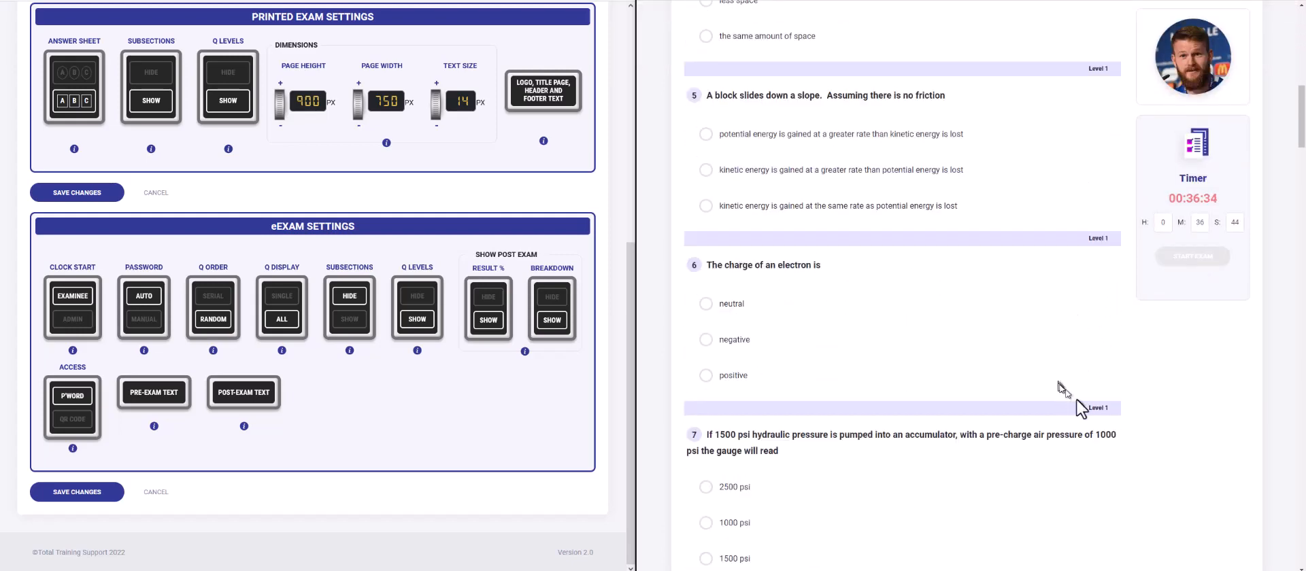
scroll(976, 423, down, 6)
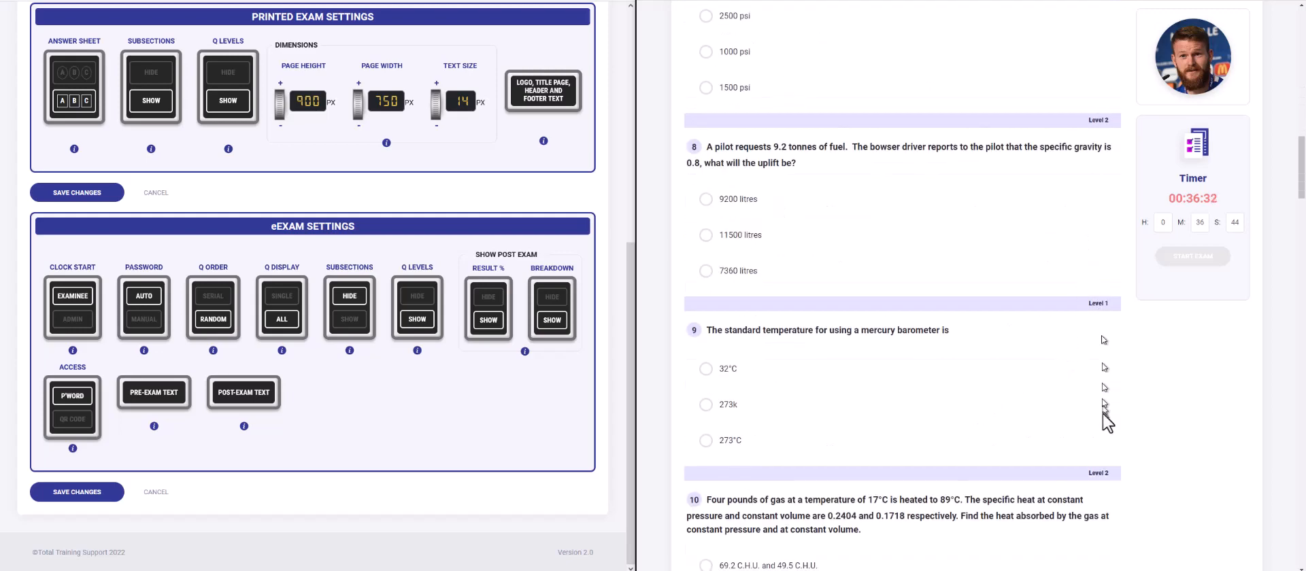
scroll(1098, 354, down, 3)
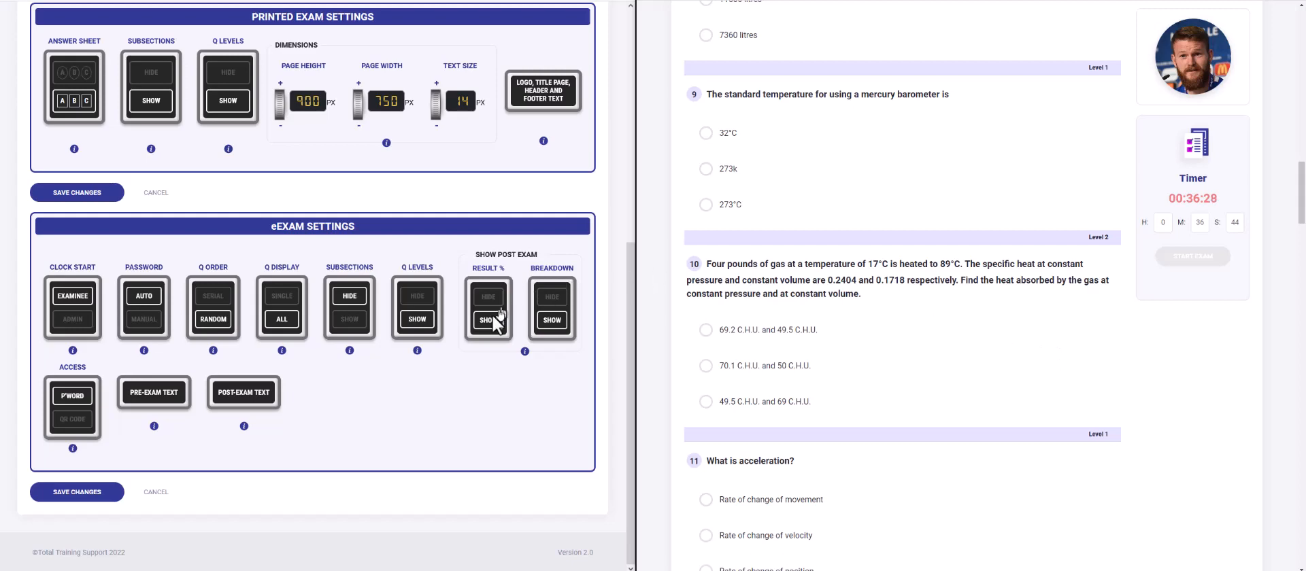
click(349, 320)
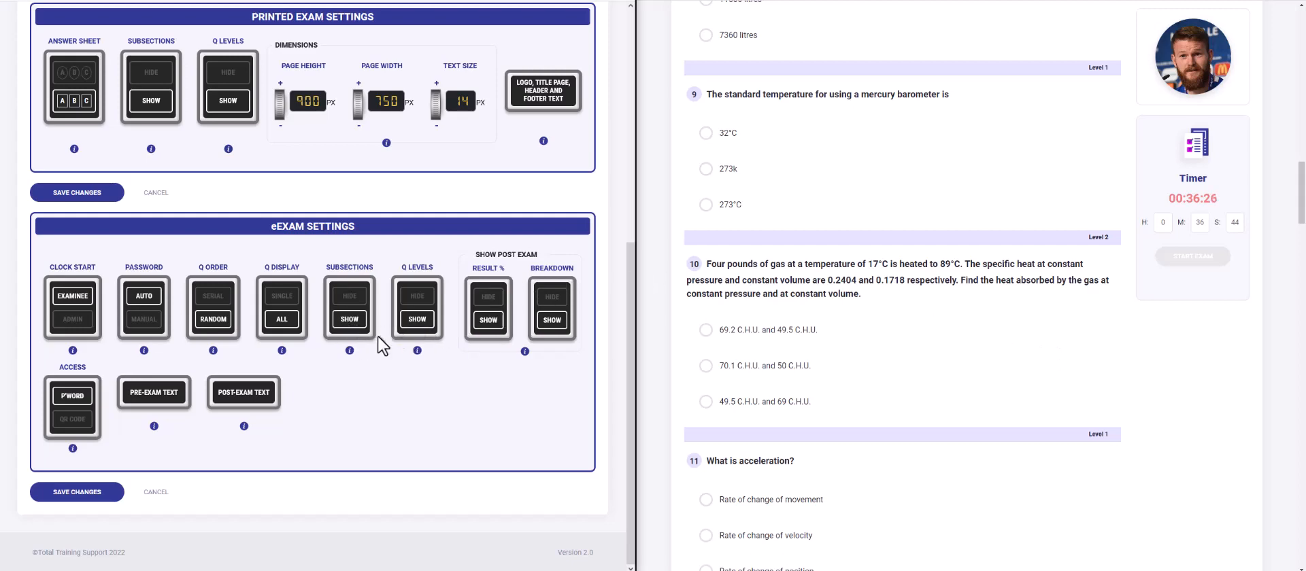
click(95, 493)
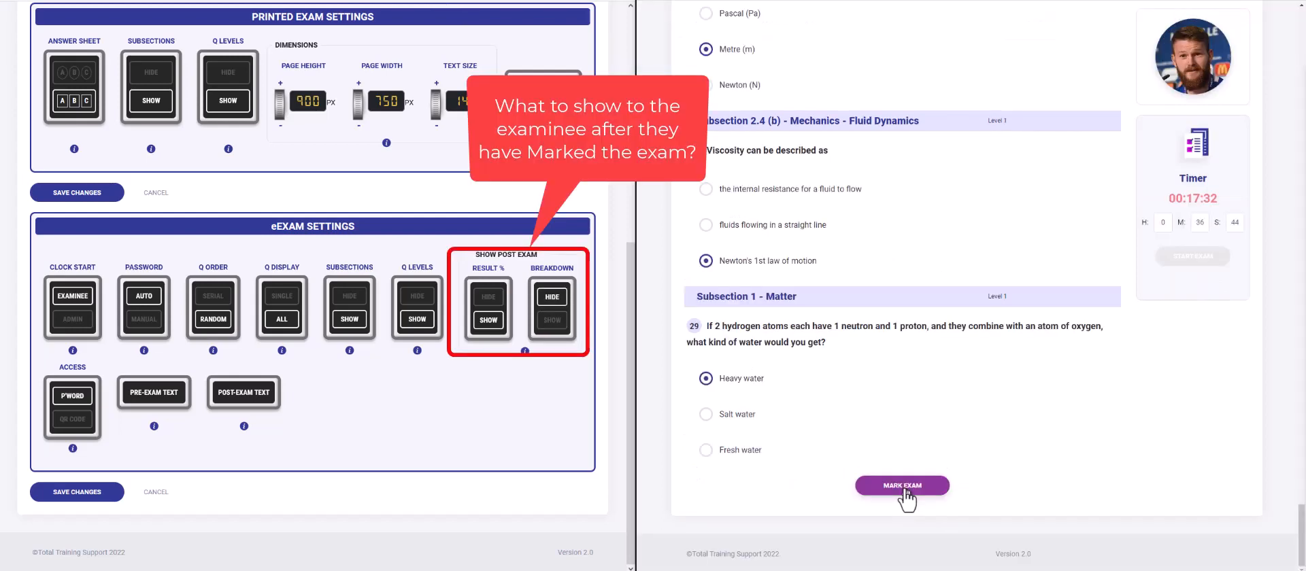
Submit the completed Physics exam for marking and reload its results page.
click(906, 486)
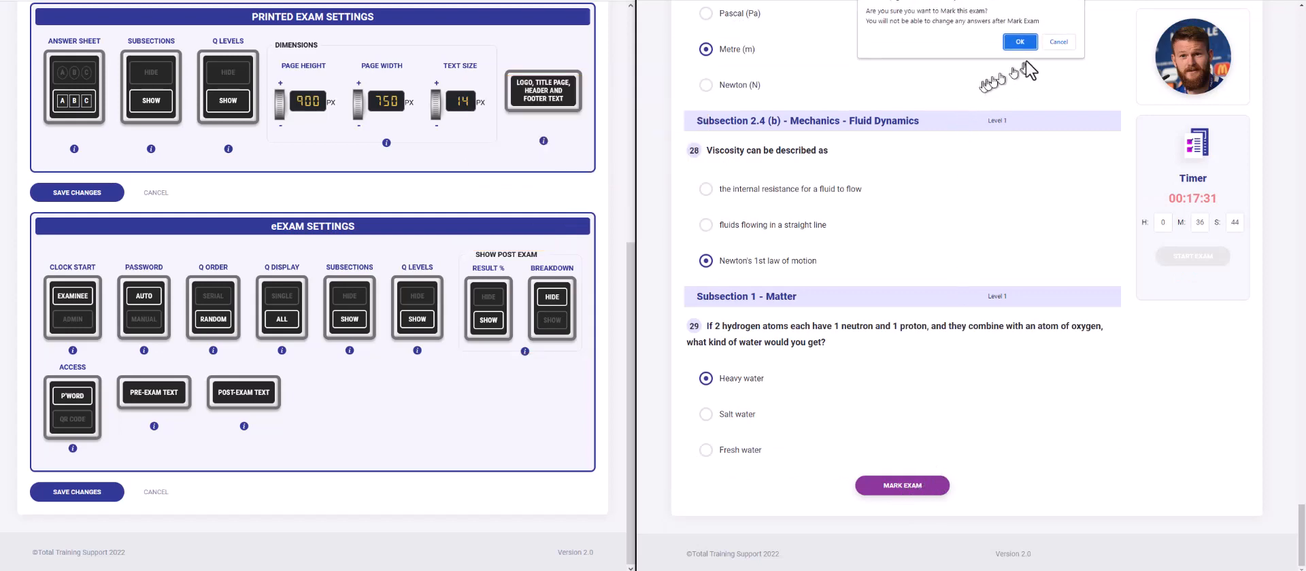
click(1020, 43)
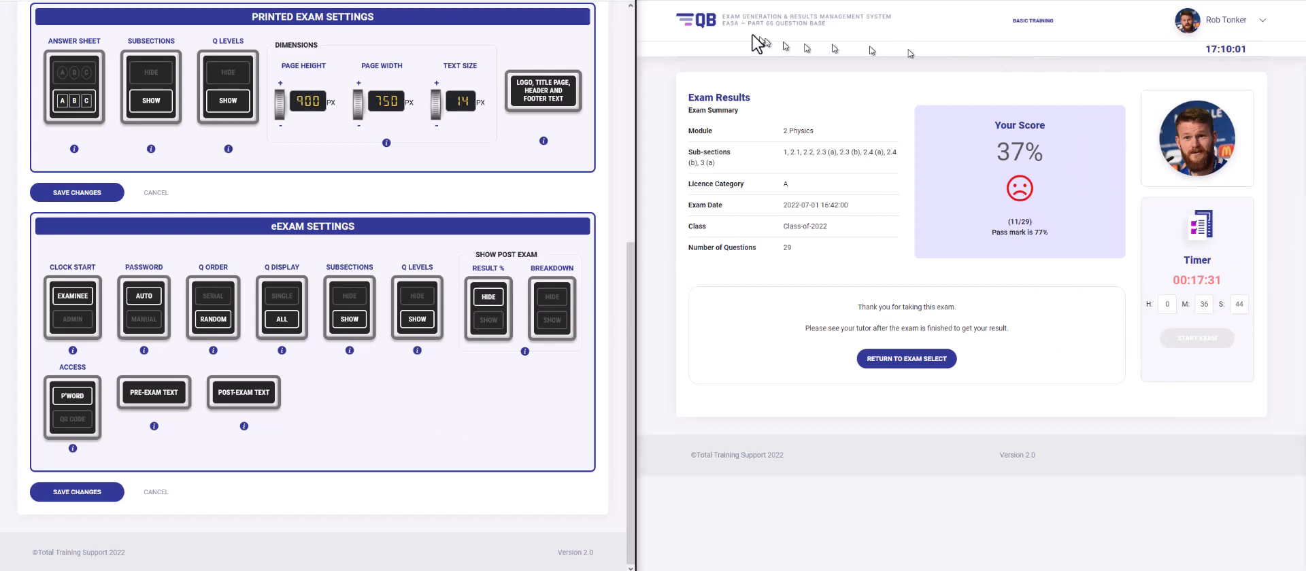
key(F5)
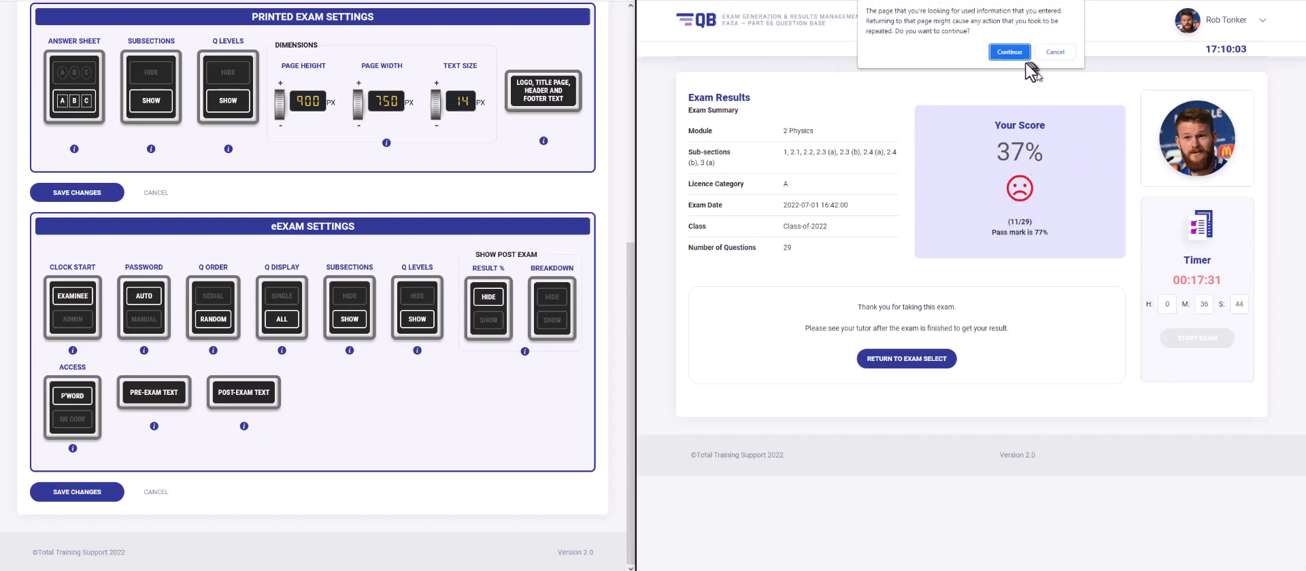
click(1008, 52)
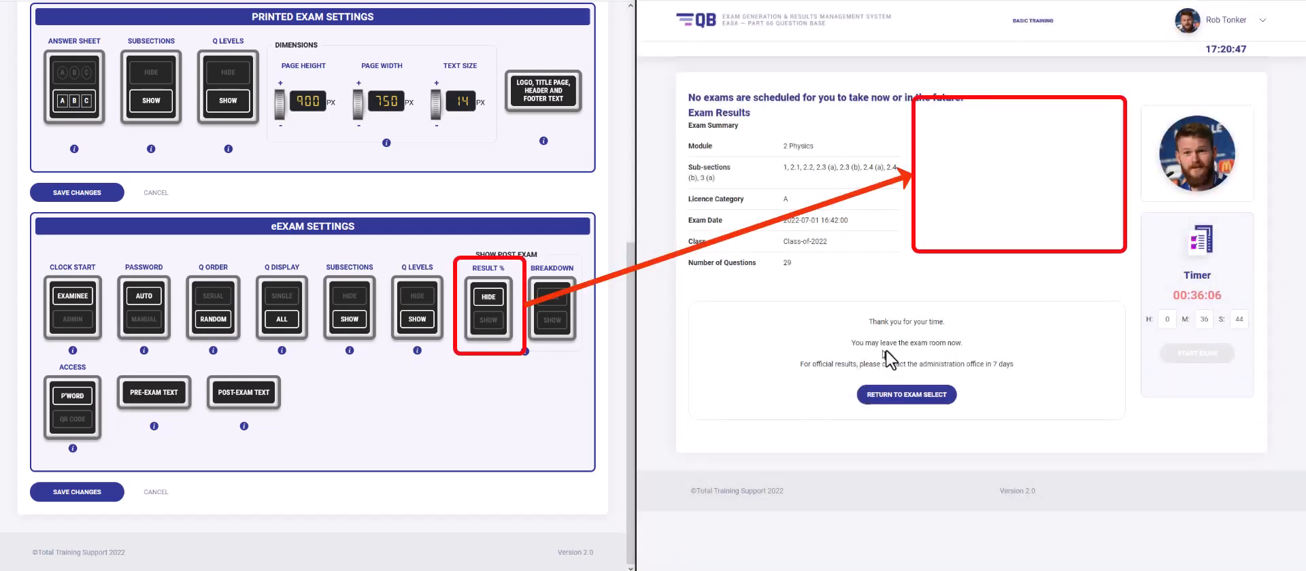
Open the post-exam text shown to examinees after marking, review its message and close the editor.
click(231, 402)
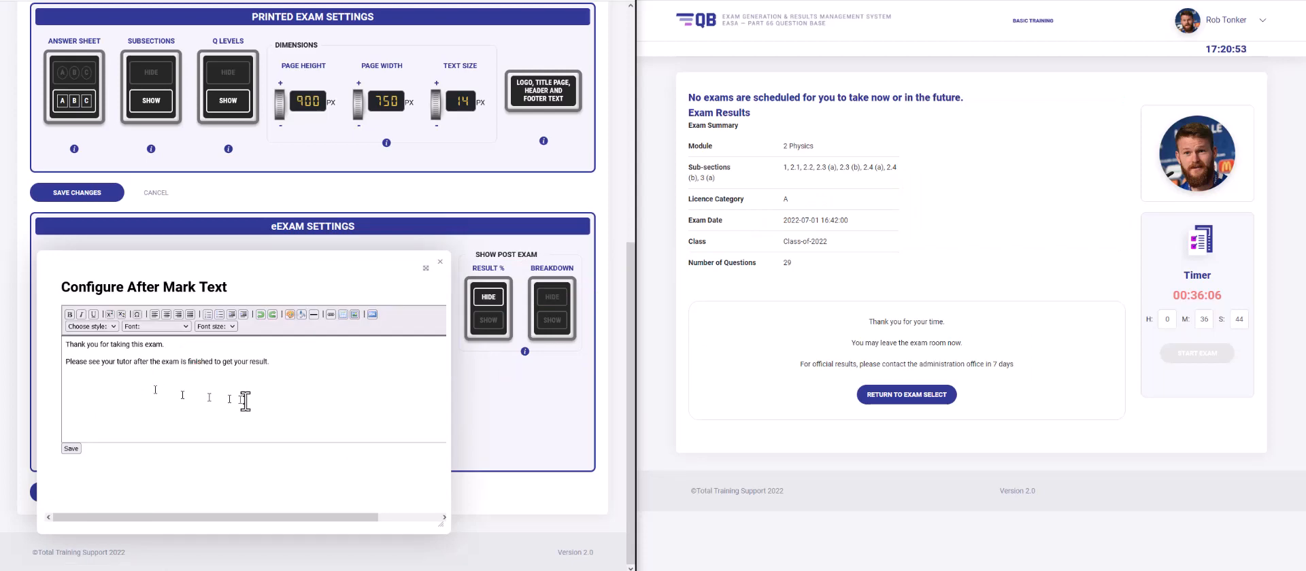
click(289, 368)
click(71, 448)
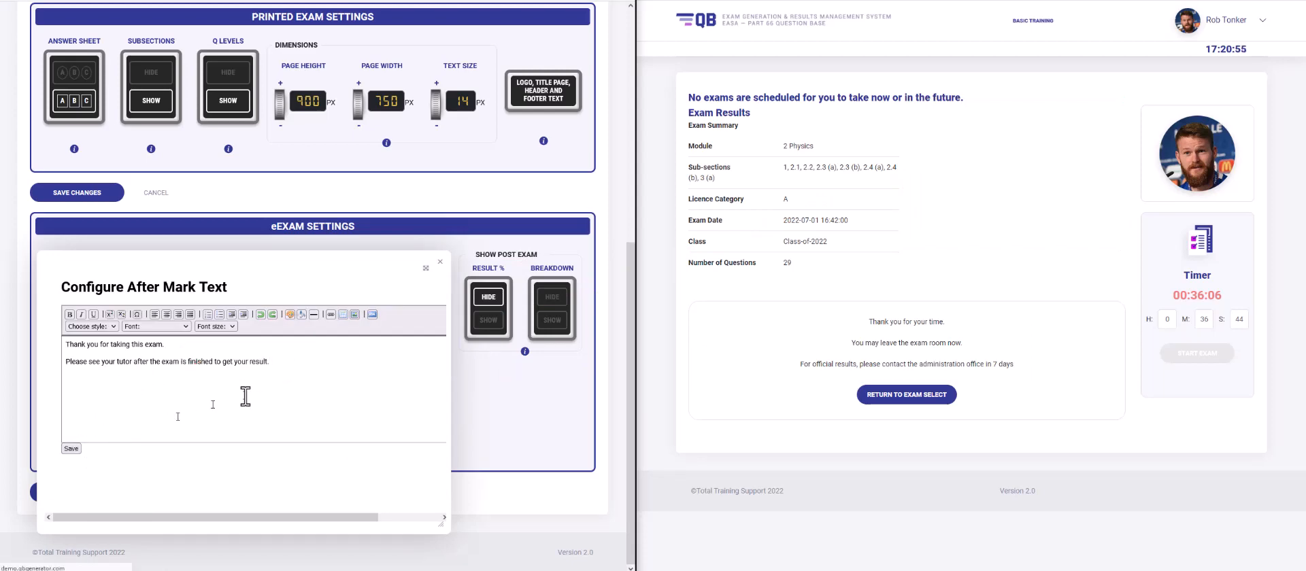
click(440, 262)
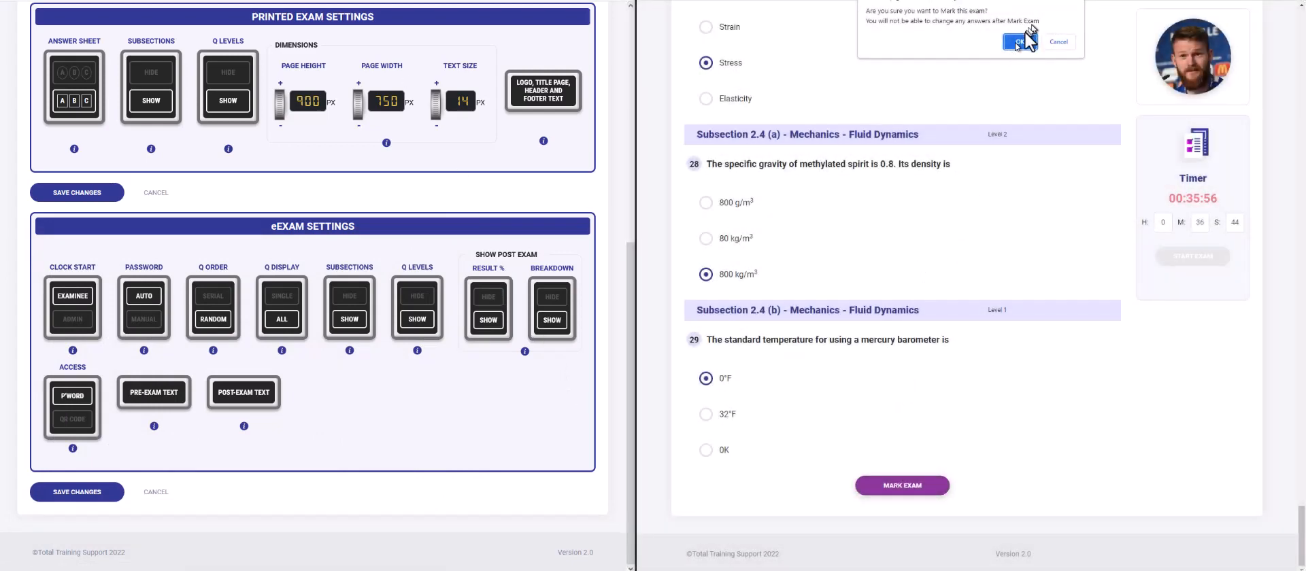
Confirm the marking of the exam and review the detailed result breakdown of the given and correct answers.
click(1016, 42)
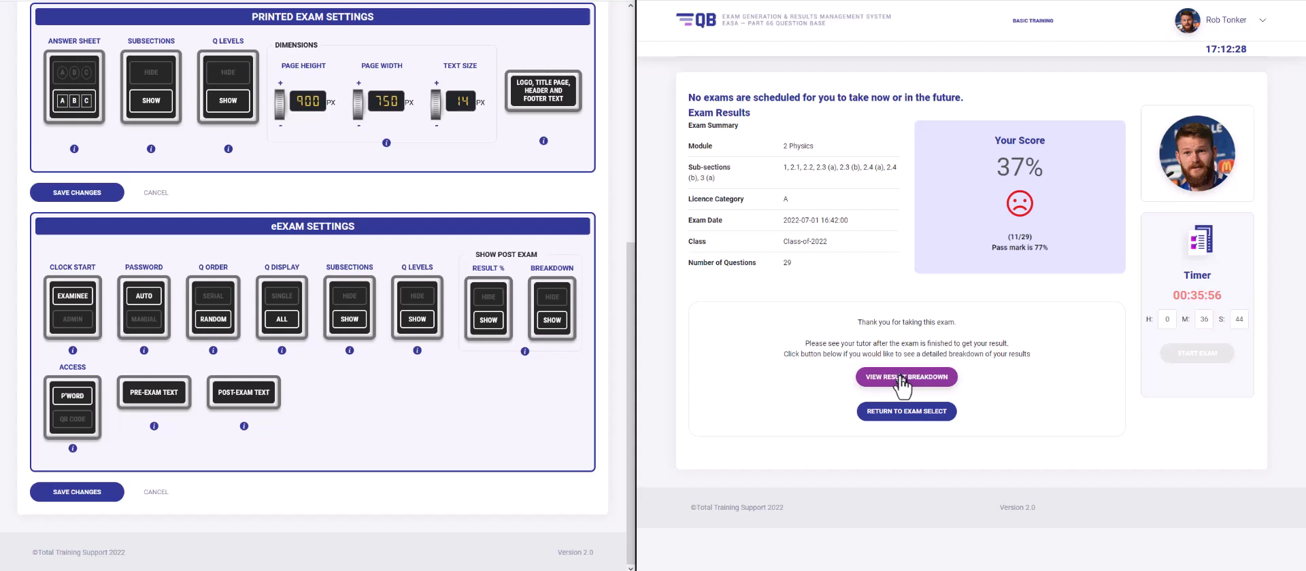
click(902, 378)
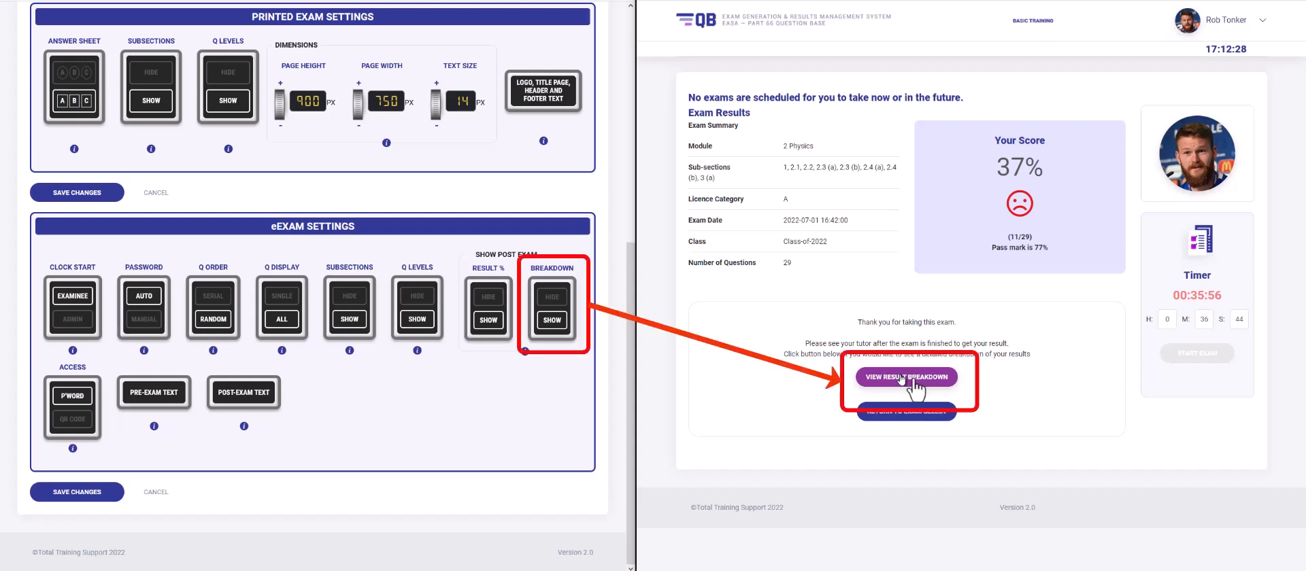
scroll(1010, 388, down, 5)
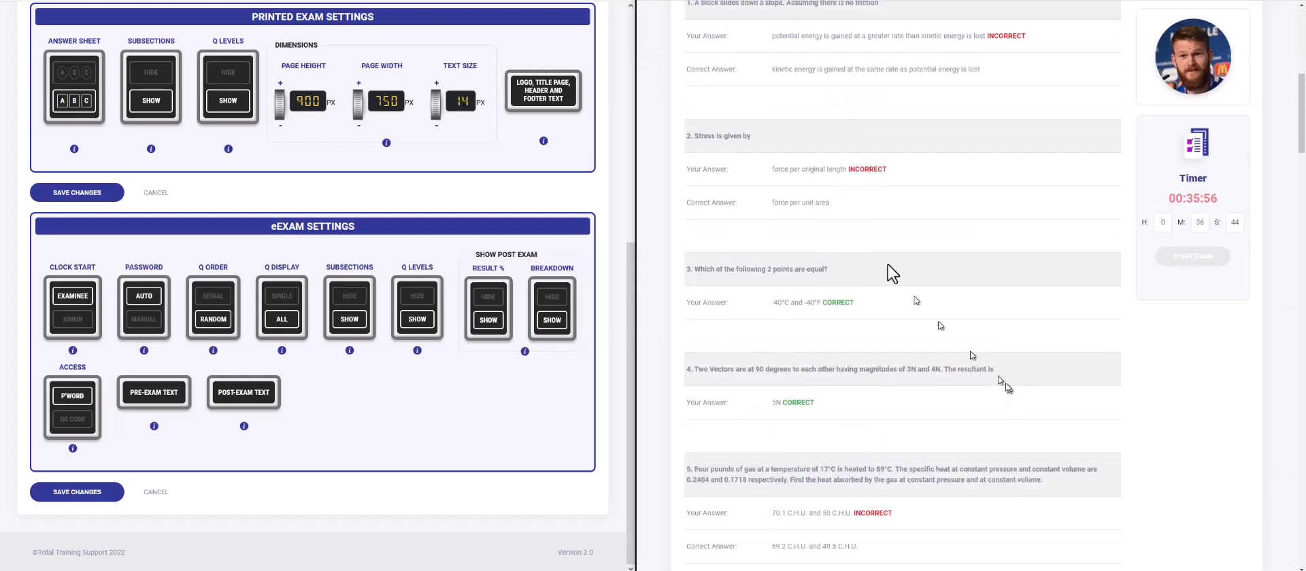
scroll(843, 310, down, 7)
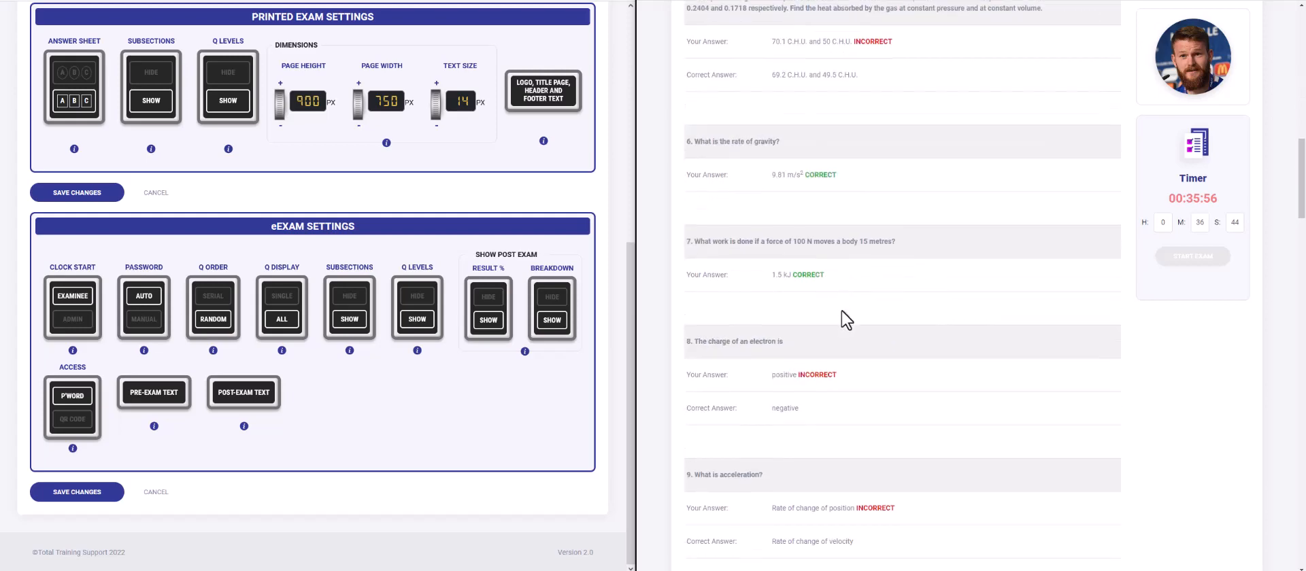